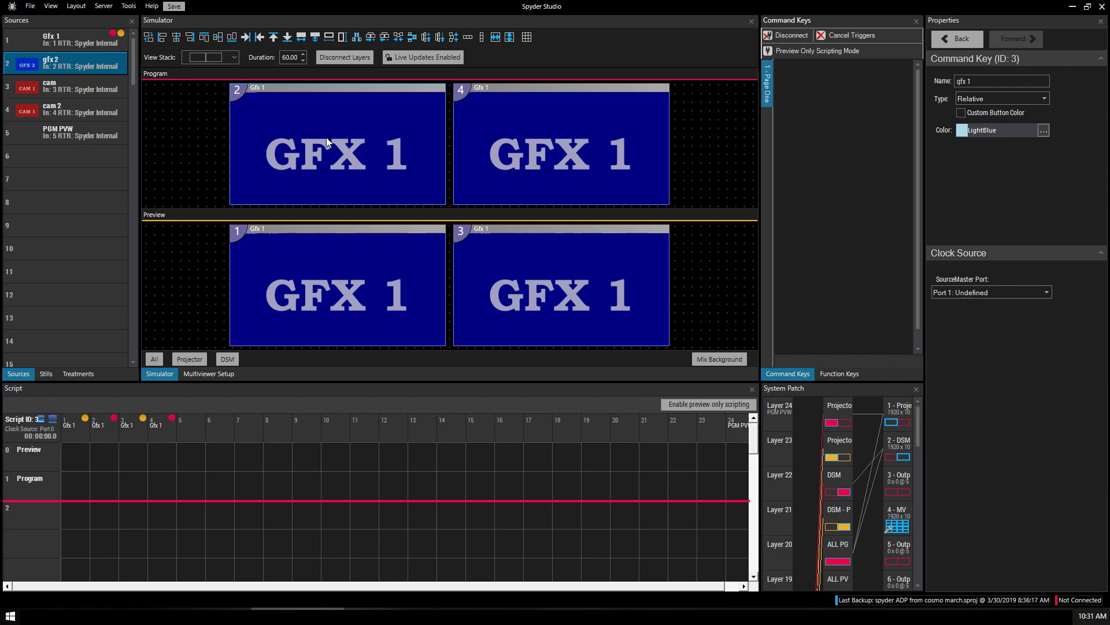
Step: Clear the GFX 1 simulator layers so the Projector, DSM, Projector-PVW and DSM-PVW windows are blank
{"action": "left_click_drag", "start_coordinate": [326, 137], "coordinate": [509, 263]}
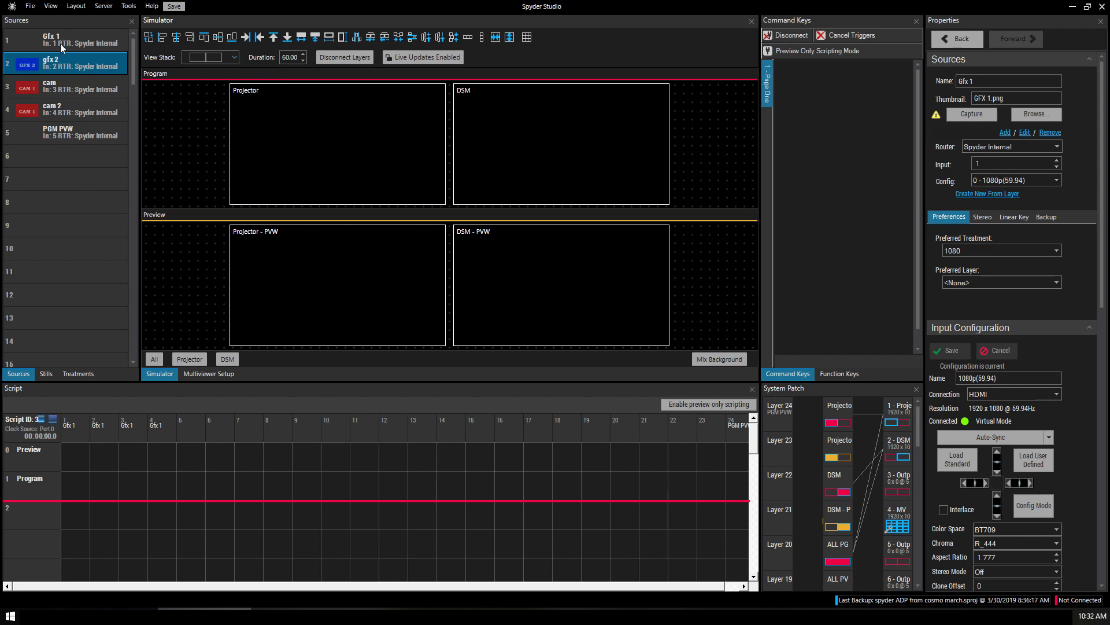
Step: In Tools > Options, enable Create as Relative and Create Using Mixers for the command key grid
{"action": "left_click", "coordinate": [130, 7]}
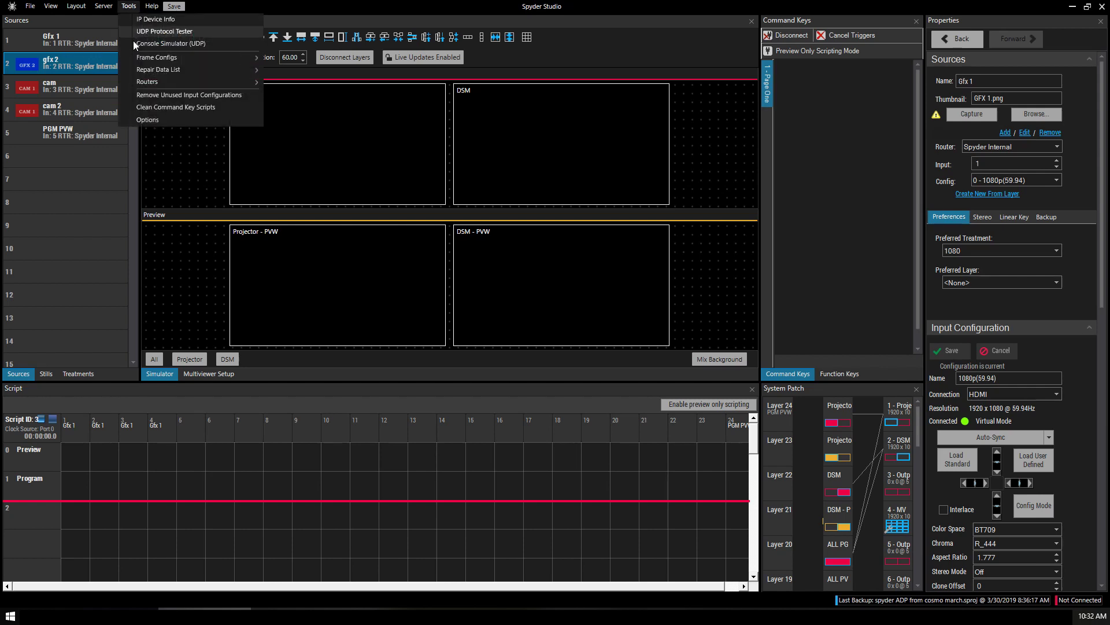
{"action": "left_click", "coordinate": [148, 120]}
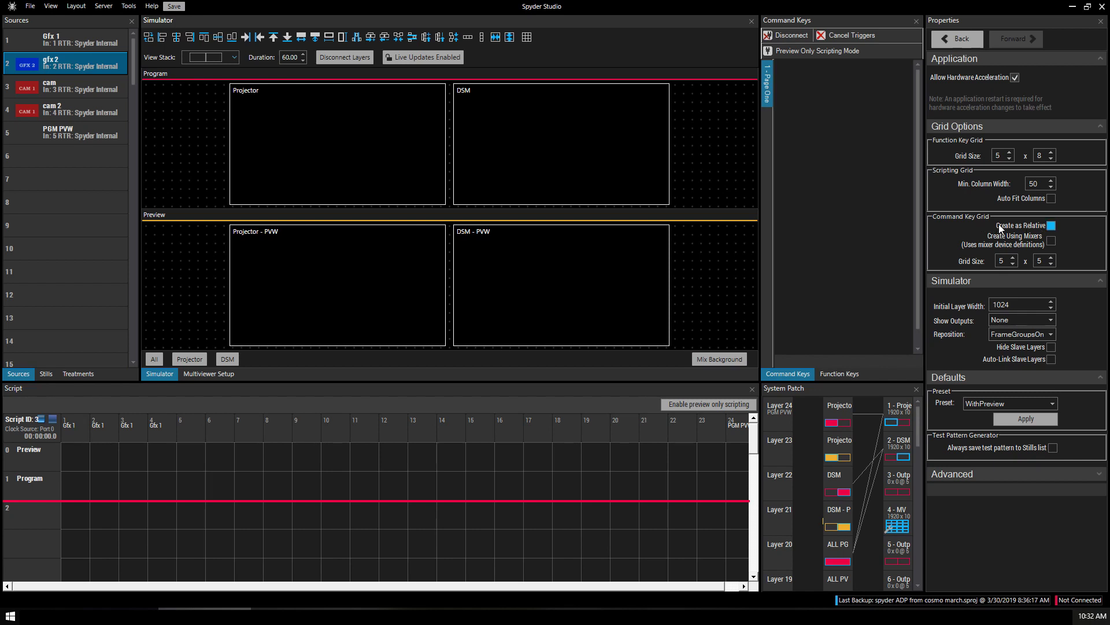
{"action": "left_click", "coordinate": [1051, 226]}
{"action": "left_click", "coordinate": [1051, 241]}
Step: Place the Gfx 1 source in the first Program cue and convert it to a mixer element
{"action": "left_click", "coordinate": [51, 38]}
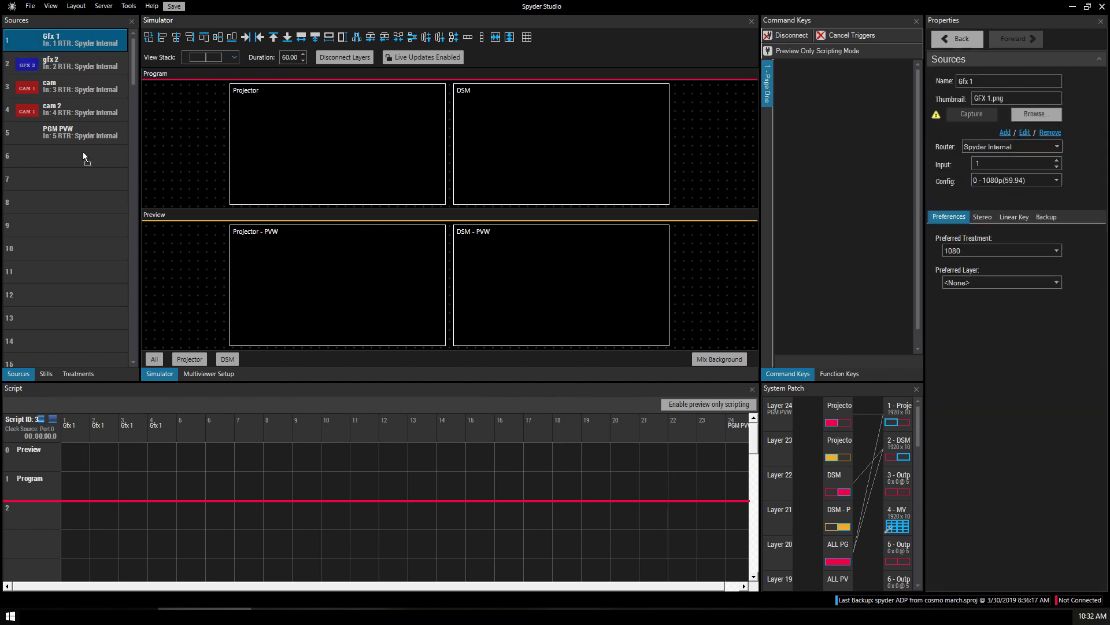
{"action": "left_click_drag", "start_coordinate": [73, 482], "coordinate": [73, 482]}
{"action": "right_click", "coordinate": [72, 481]}
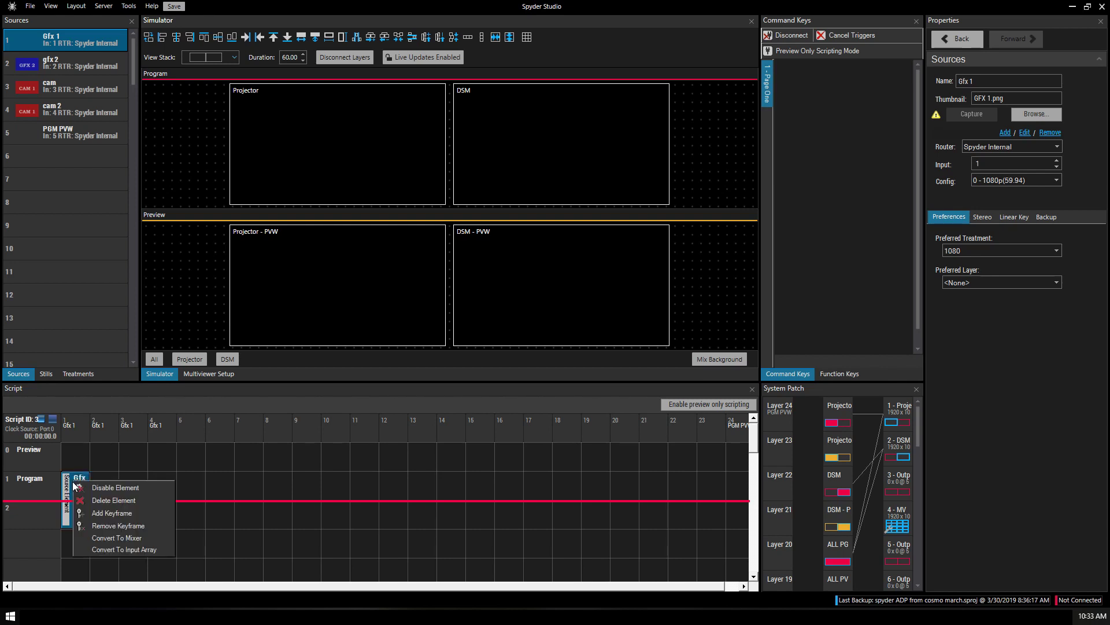
{"action": "left_click", "coordinate": [100, 540]}
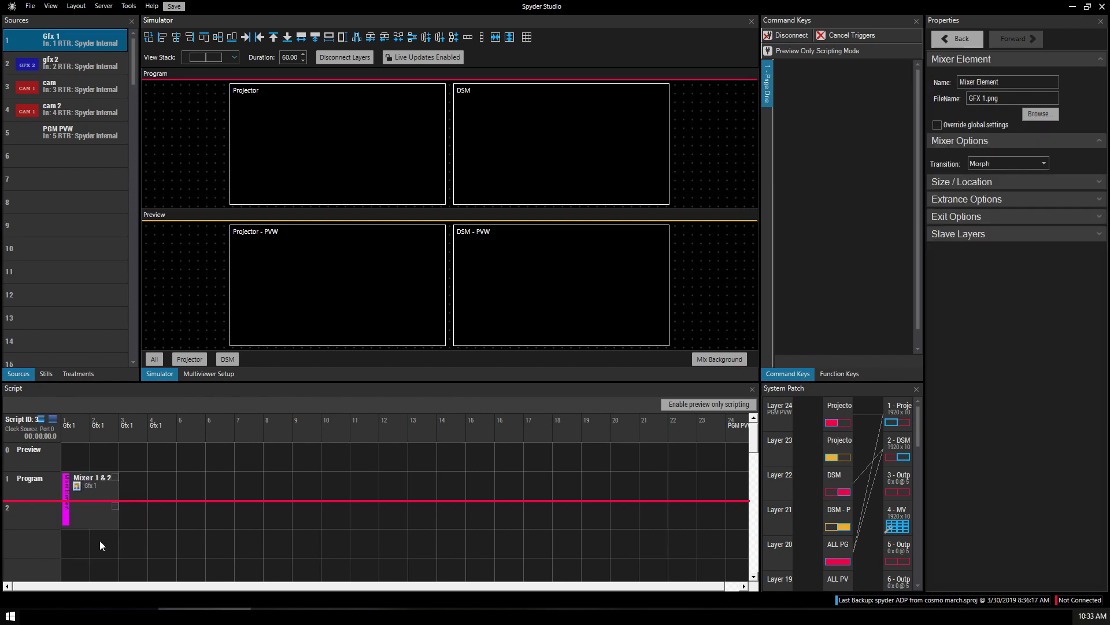
Step: Keep the Mixer 1 & 2 cue's transition set to Morph
{"action": "left_click", "coordinate": [52, 39]}
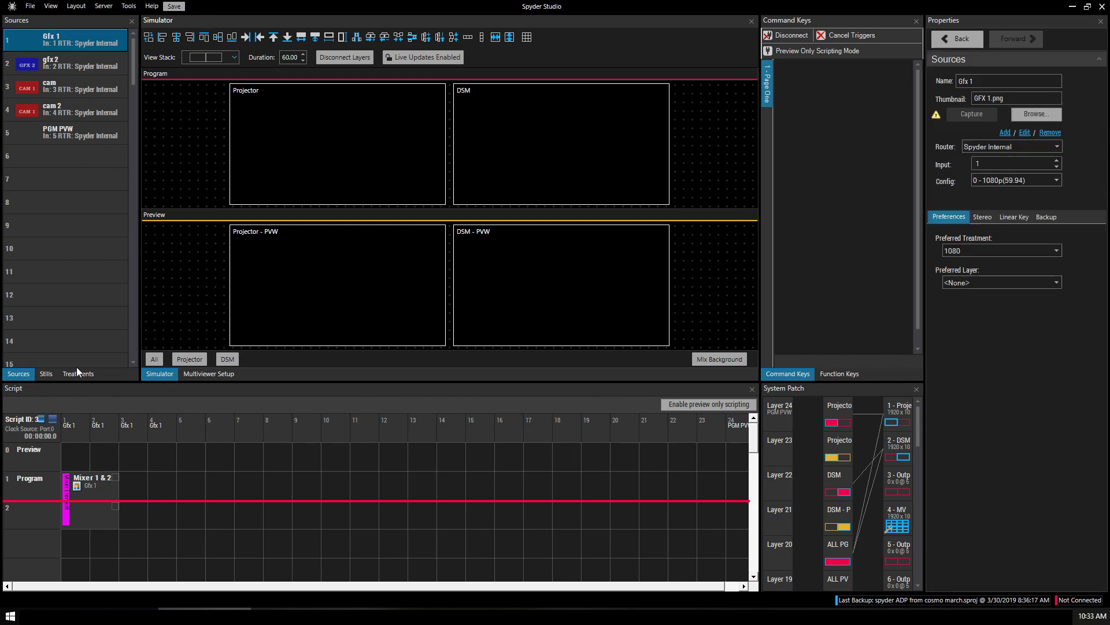
{"action": "left_click", "coordinate": [85, 484]}
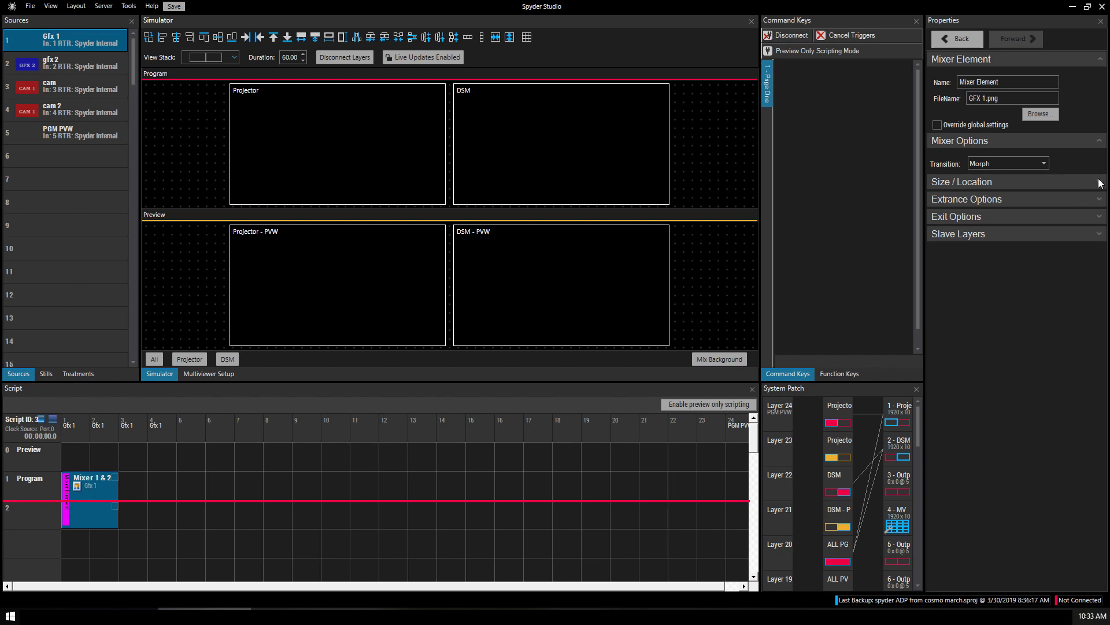
{"action": "left_click", "coordinate": [1043, 163]}
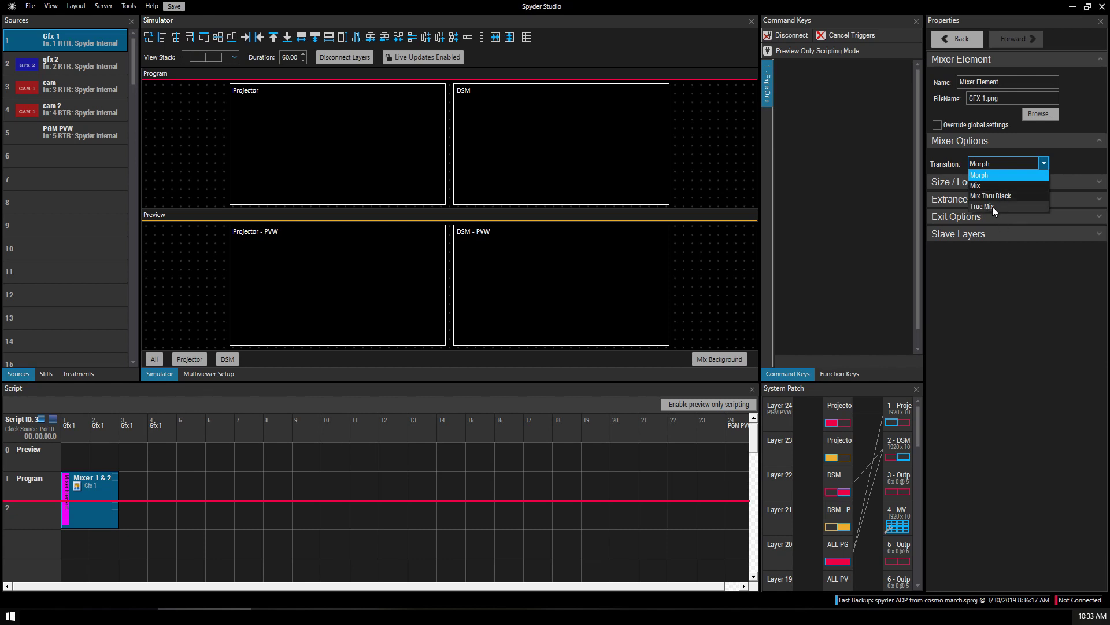
{"action": "left_click", "coordinate": [1003, 258]}
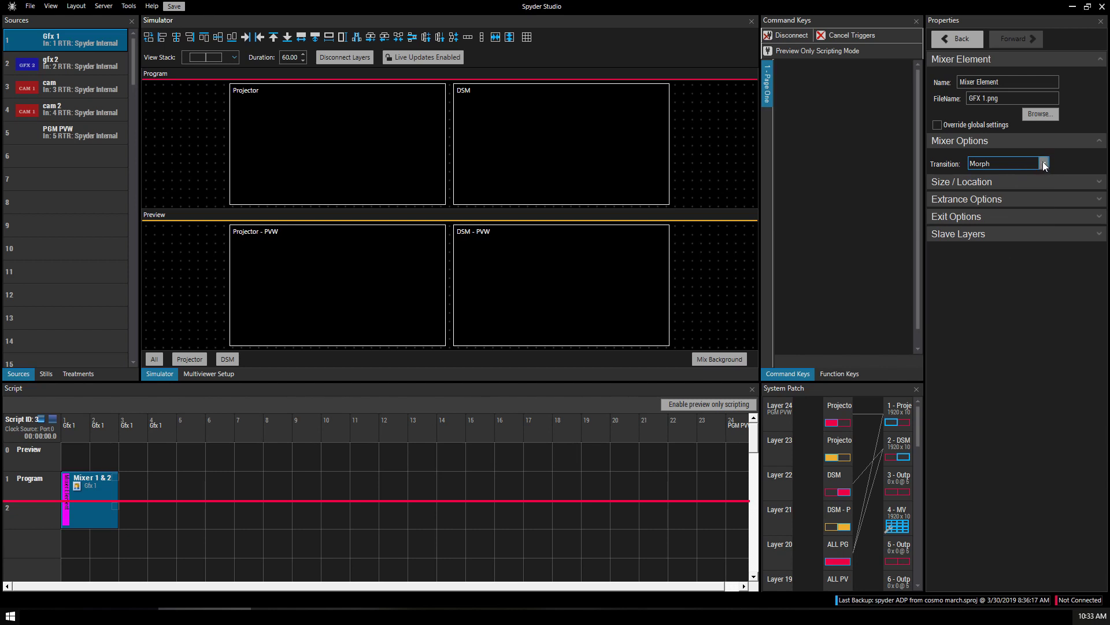
Step: Expand Size / Location, Entrance Options and Exit Options for the Mixer 1 & 2 element
{"action": "left_click", "coordinate": [1100, 183]}
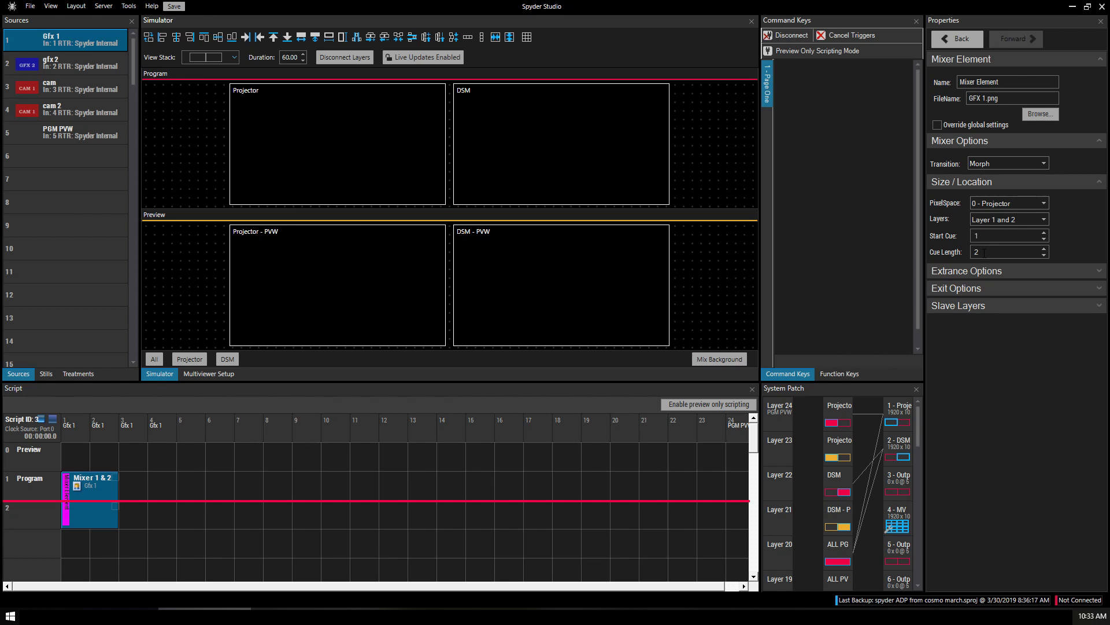
{"action": "left_click", "coordinate": [1035, 272]}
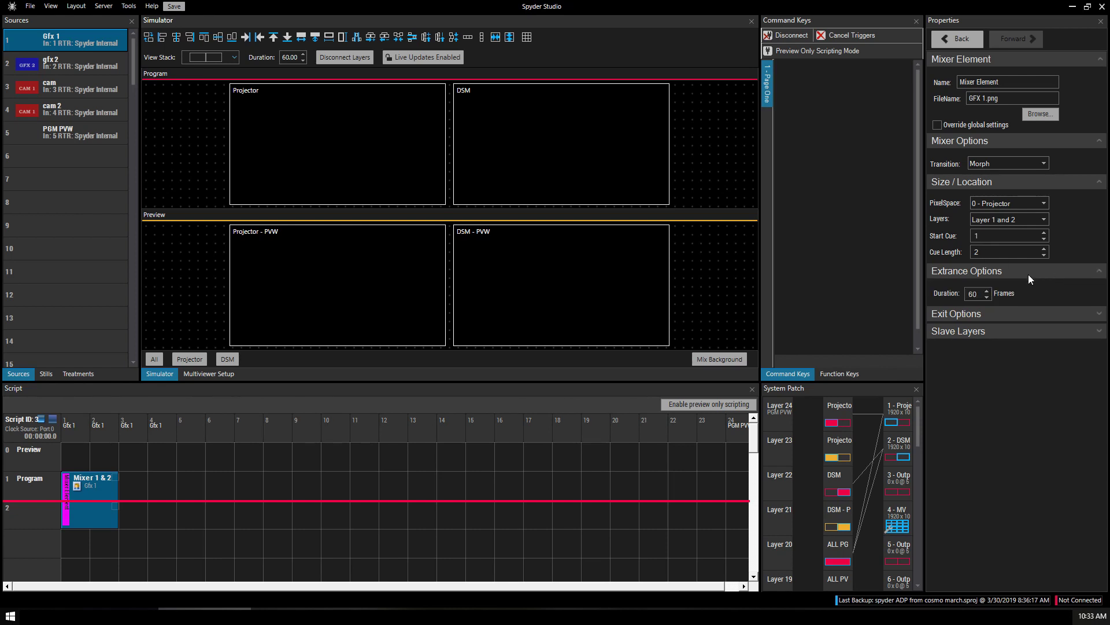
{"action": "left_click", "coordinate": [1020, 317]}
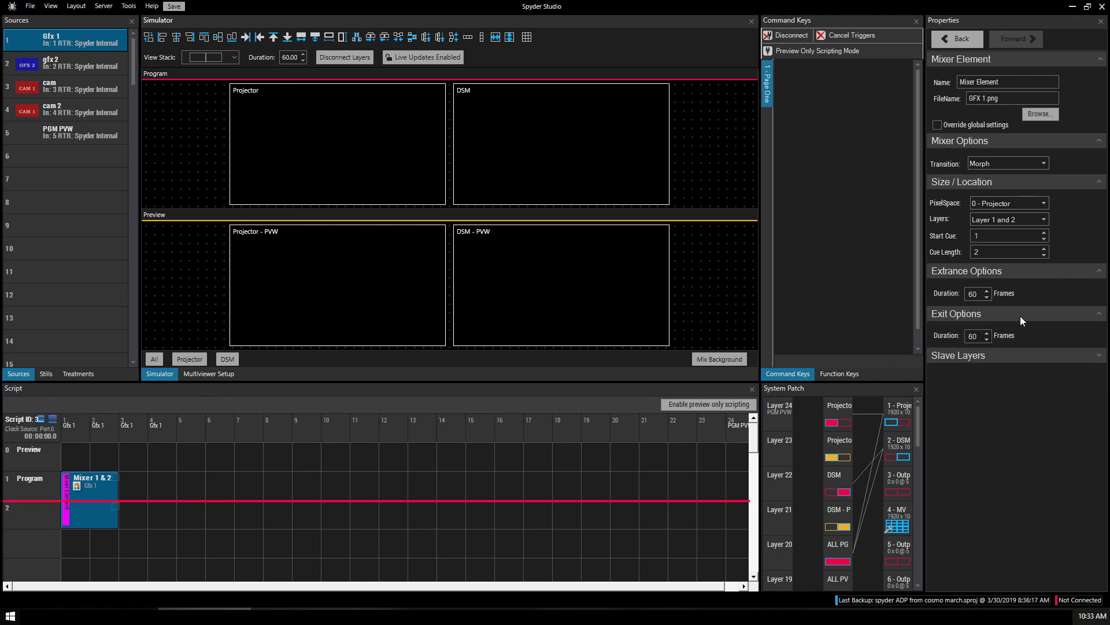
Step: Place Gfx 1 in the next Program cue and convert it to mixer element Mixer 3 & 4
{"action": "left_click", "coordinate": [54, 37]}
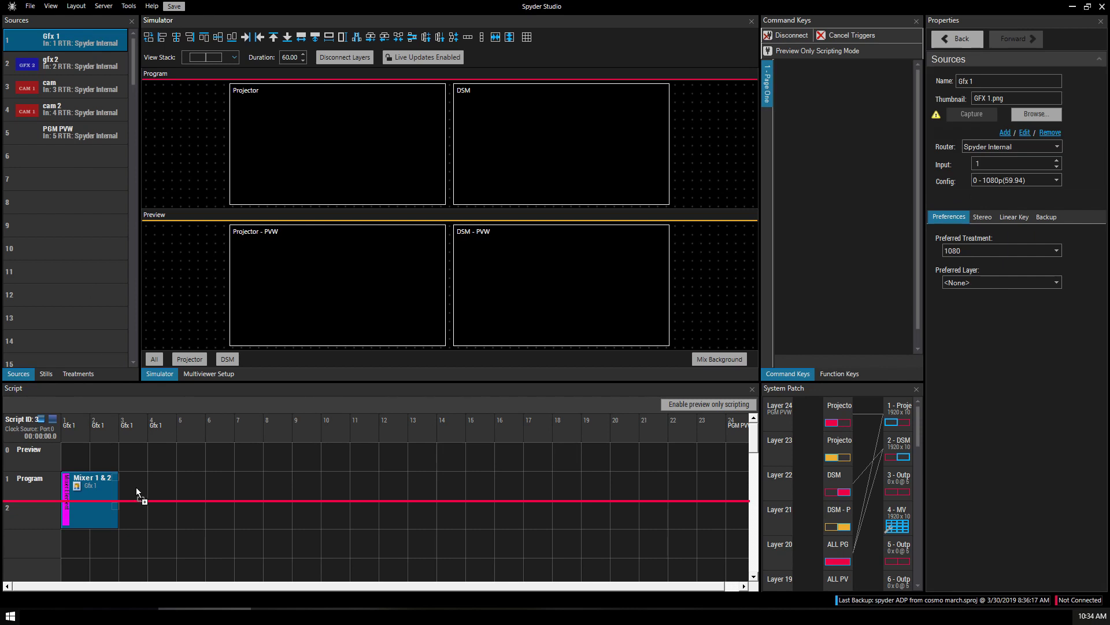
{"action": "left_click_drag", "start_coordinate": [136, 487], "coordinate": [136, 487]}
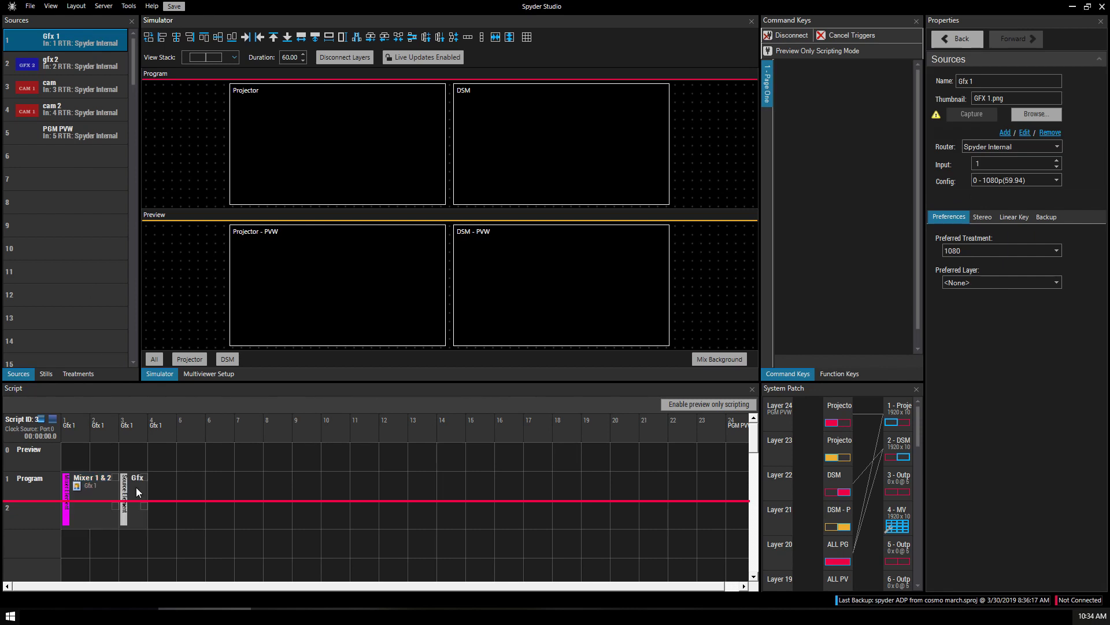
{"action": "right_click", "coordinate": [135, 484]}
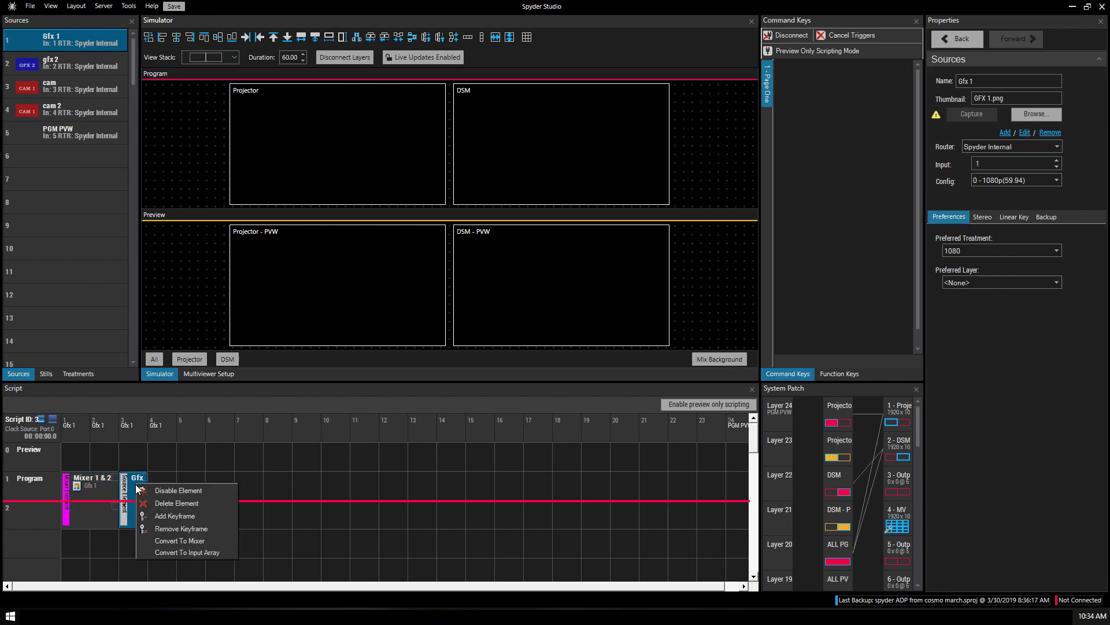
{"action": "left_click", "coordinate": [161, 541]}
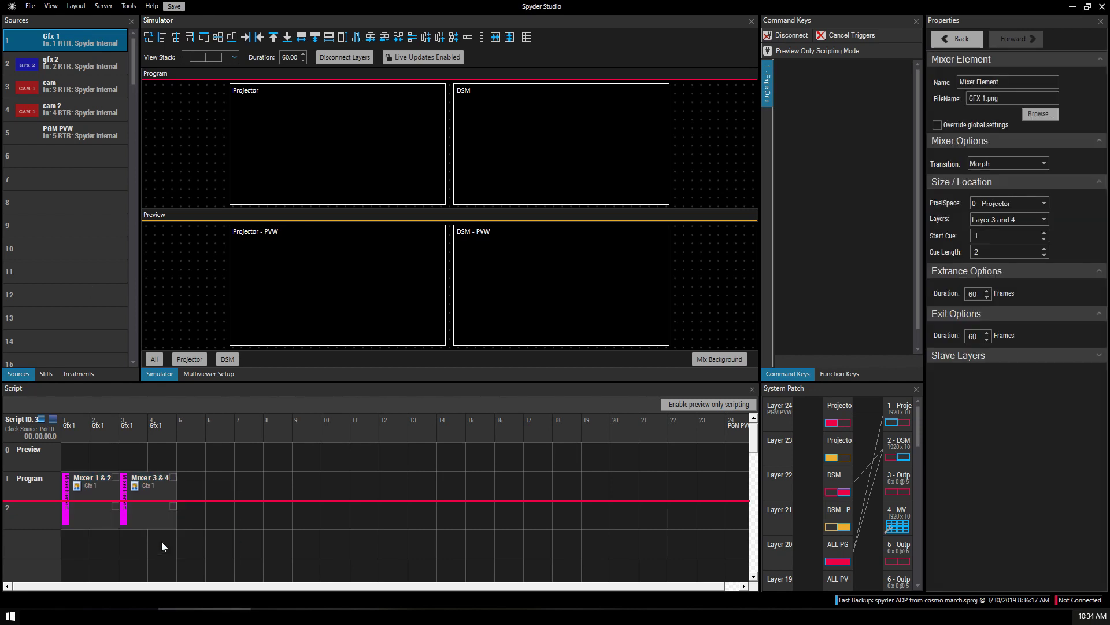
Step: Set the Mixer 3 & 4 PixelSpace to 1 - DSM and select the Program cue row
{"action": "left_click", "coordinate": [981, 203]}
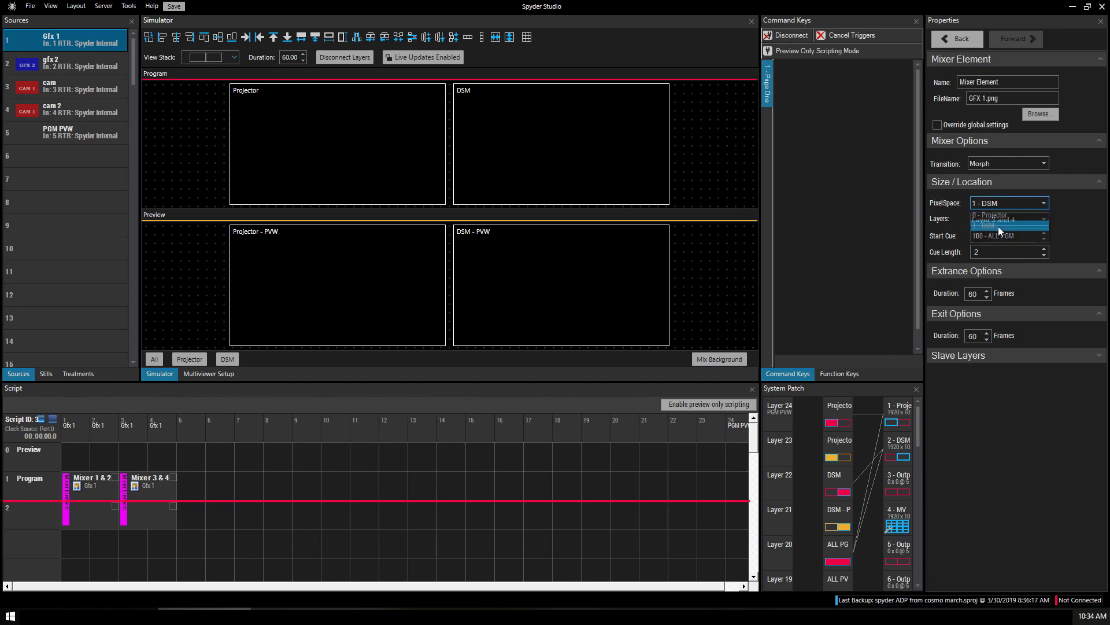
{"action": "left_click", "coordinate": [998, 227]}
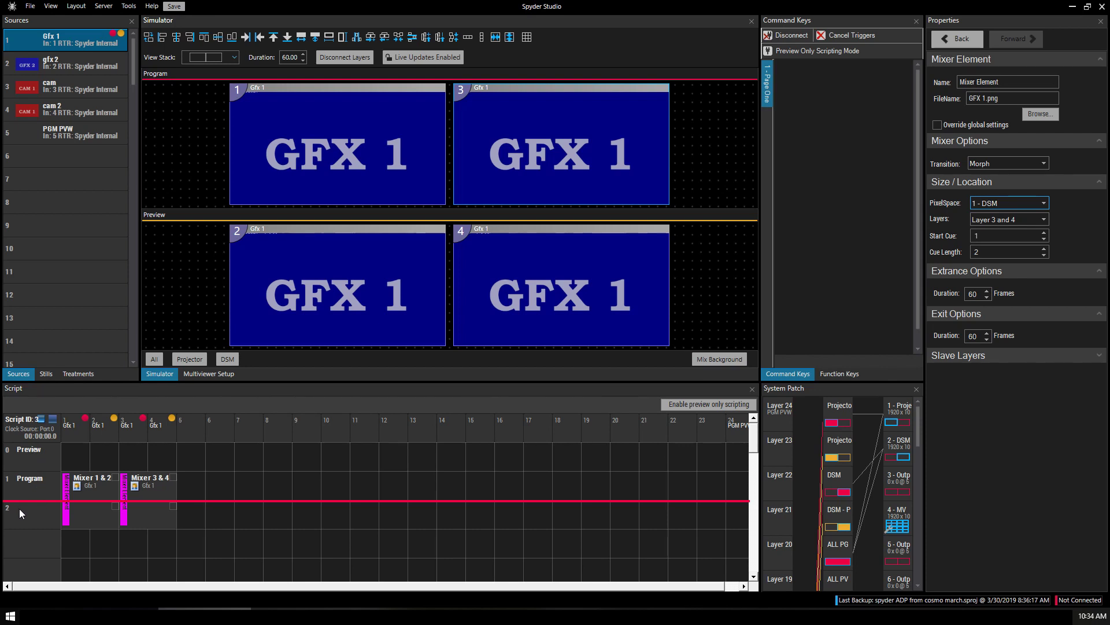
{"action": "left_click", "coordinate": [36, 482]}
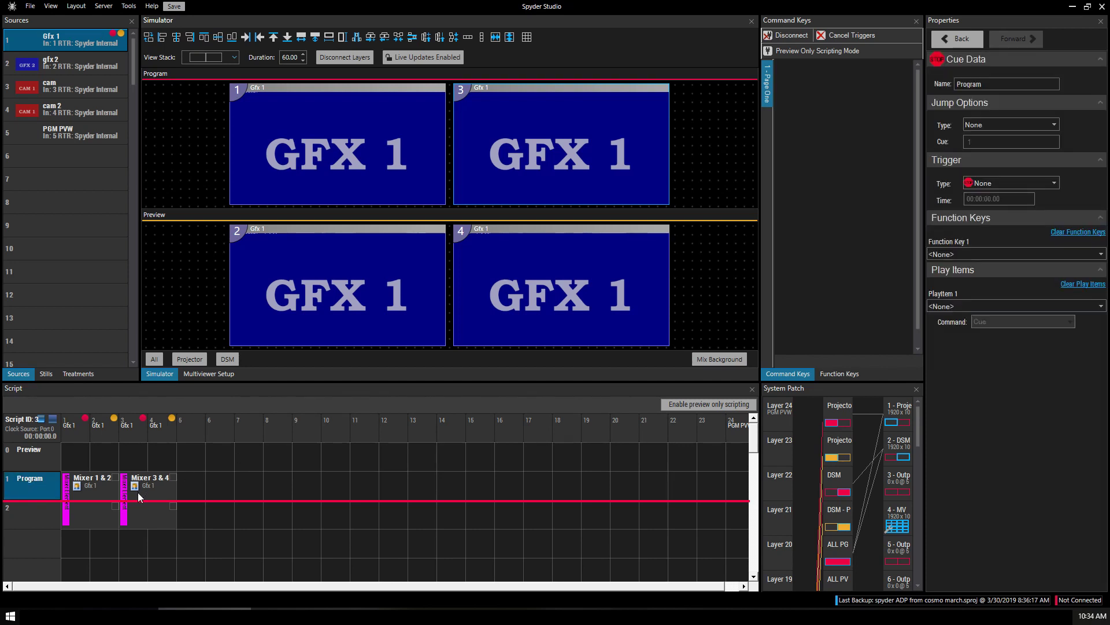
Step: Create a command key from preview named 'gfx 1' and set its colour to LightBlue
{"action": "left_click", "coordinate": [787, 375]}
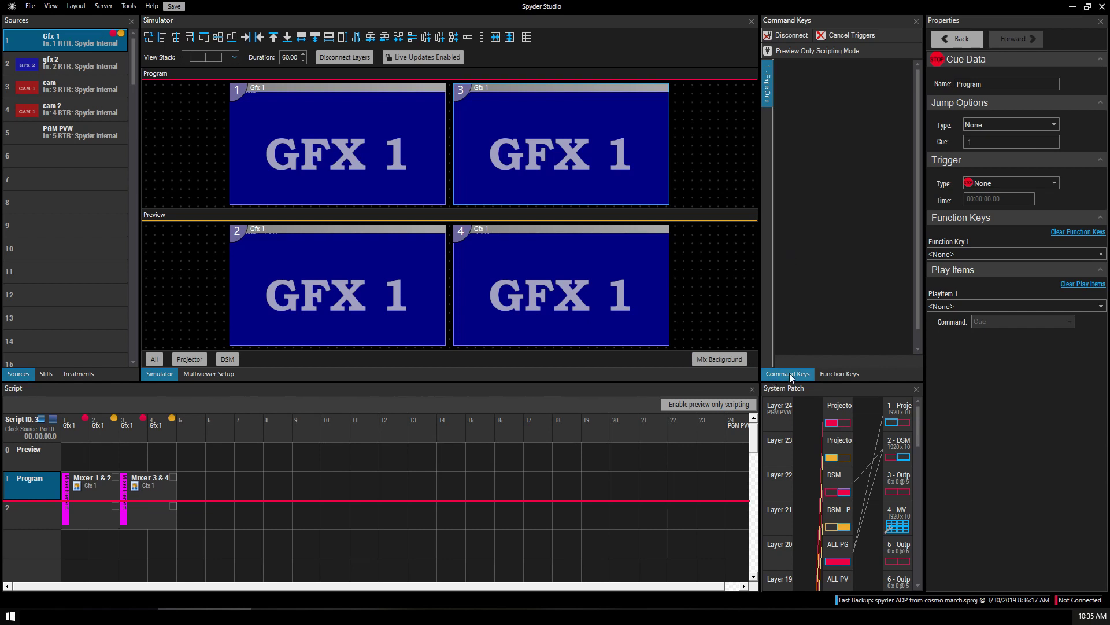
{"action": "right_click", "coordinate": [784, 84]}
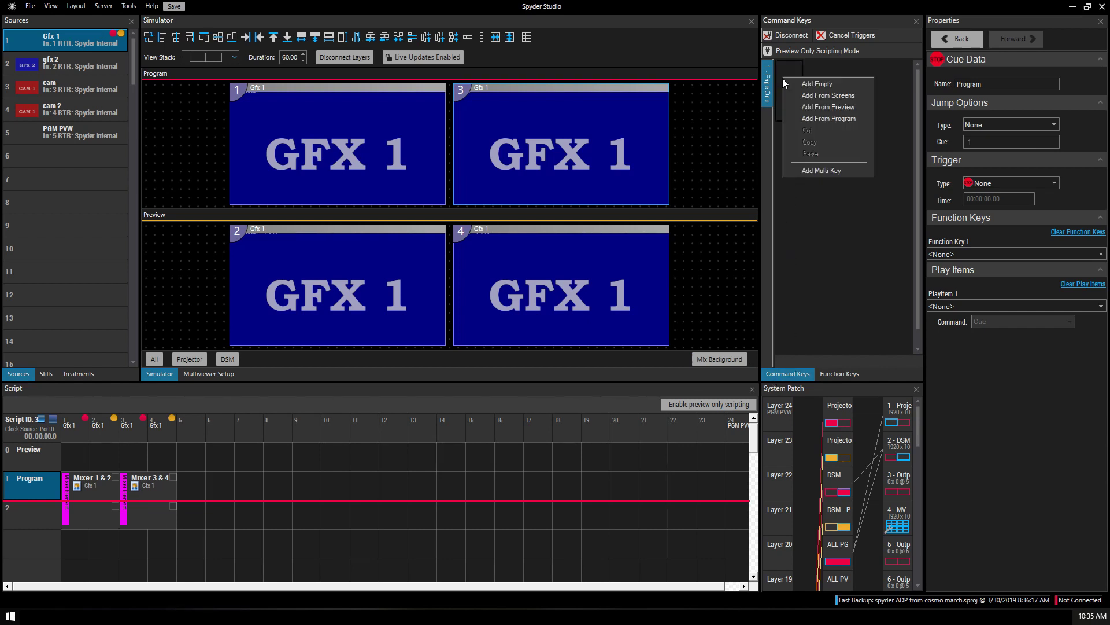
{"action": "left_click", "coordinate": [813, 107]}
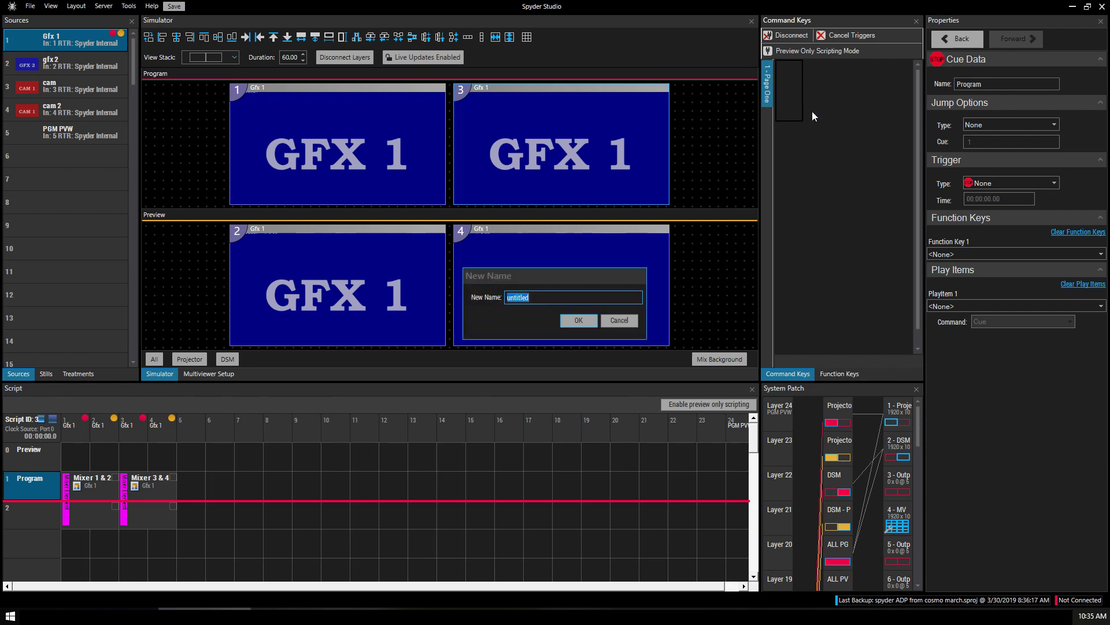
{"action": "type", "text": "gfx 1"}
{"action": "left_click", "coordinate": [577, 320]}
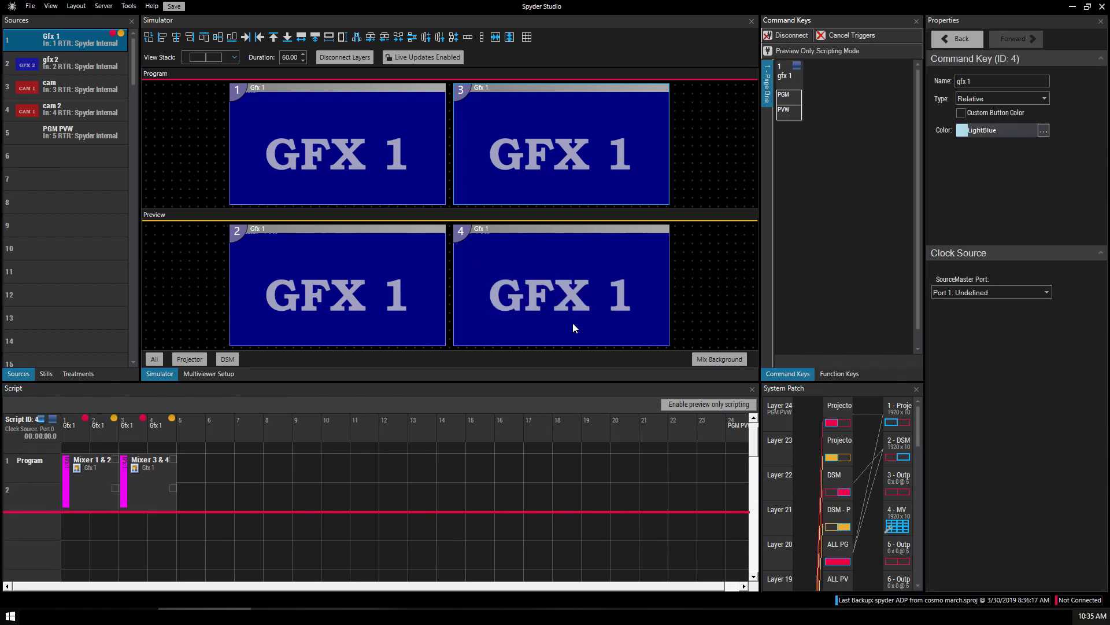
{"action": "left_click", "coordinate": [795, 112]}
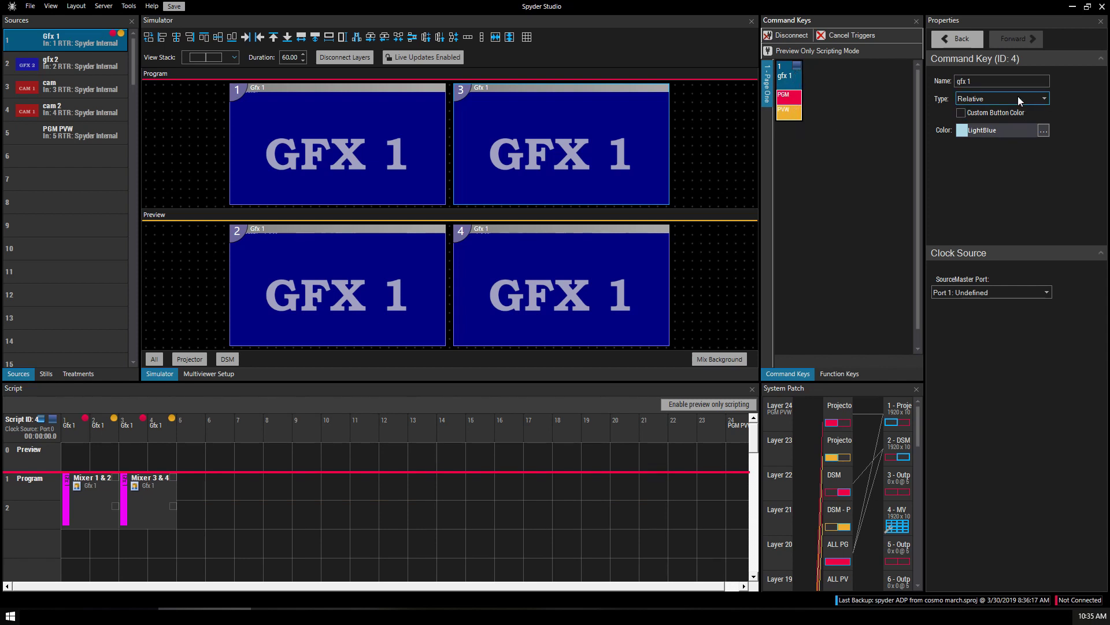
{"action": "left_click", "coordinate": [1008, 131]}
Step: Add an off element after Mixer 3 & 4 in the Program row and stretch its length
{"action": "right_click", "coordinate": [194, 489]}
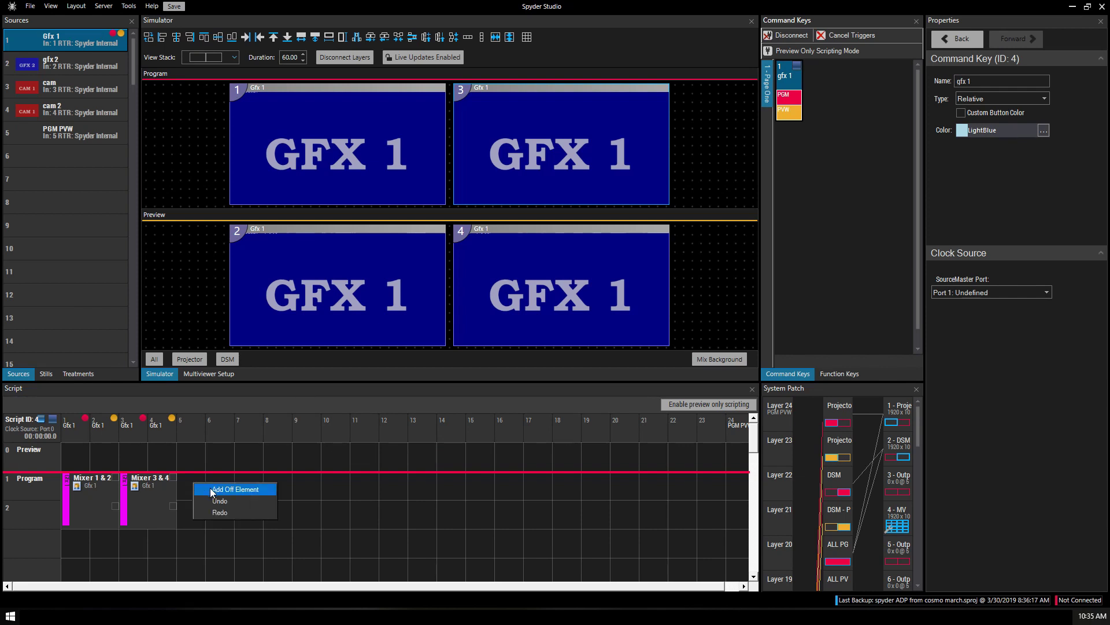
{"action": "left_click", "coordinate": [210, 487]}
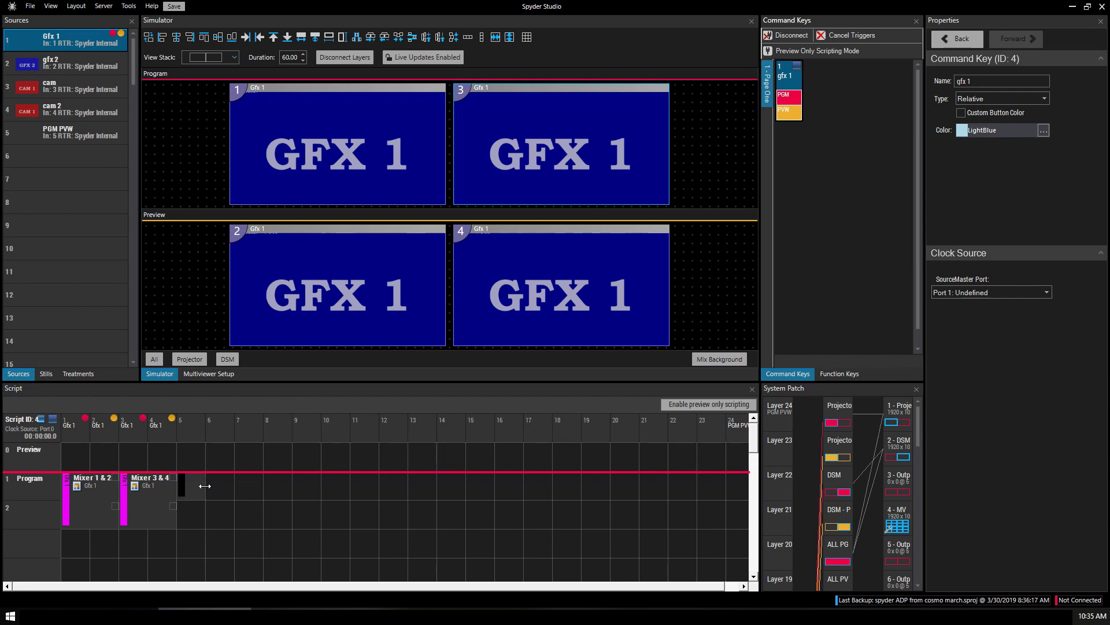
{"action": "left_click_drag", "start_coordinate": [205, 486], "coordinate": [746, 485]}
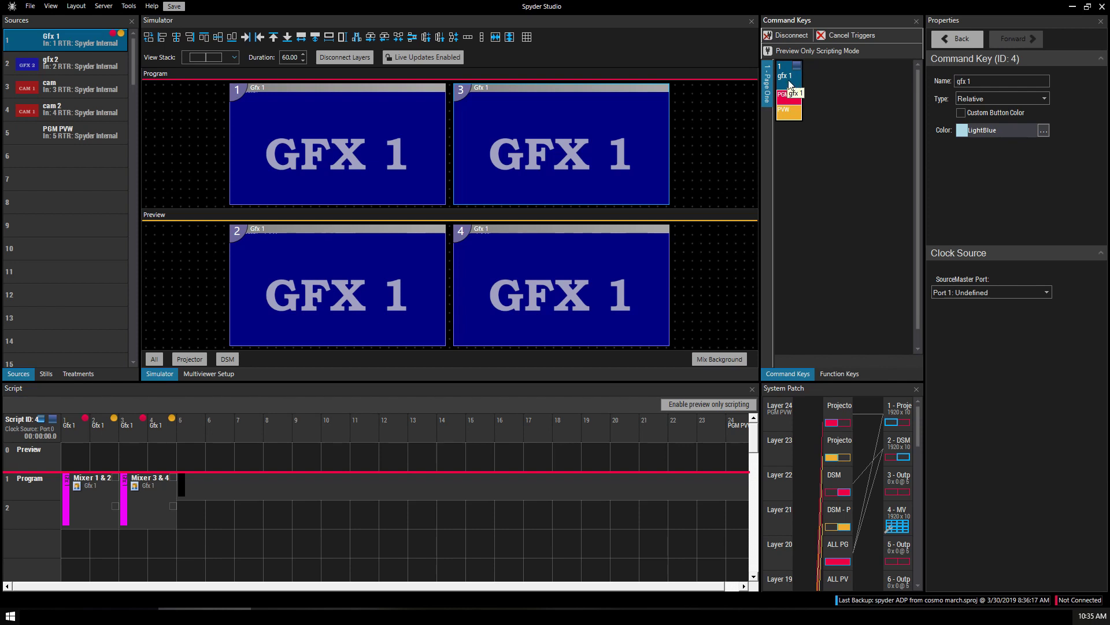
Step: Duplicate the gfx 1 command key and rename the copy 'gfx 2'
{"action": "left_click_drag", "start_coordinate": [796, 86], "coordinate": [813, 78]}
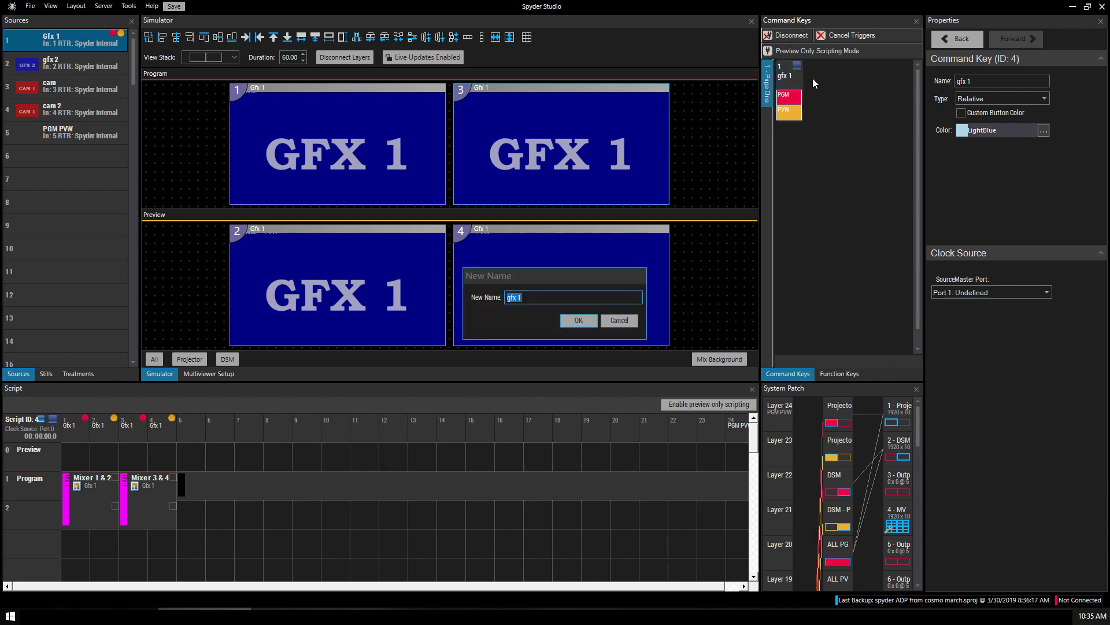
{"action": "left_click", "coordinate": [535, 299]}
{"action": "key", "text": "BackSpace"}
{"action": "type", "text": "2"}
{"action": "key", "text": "Return"}
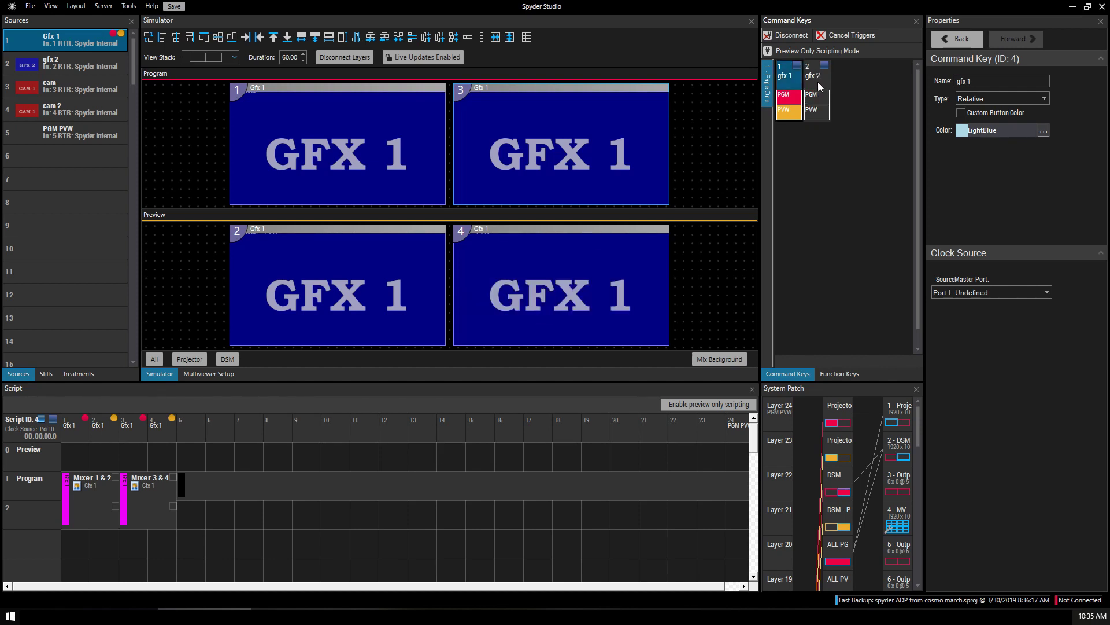
{"action": "left_click", "coordinate": [816, 112]}
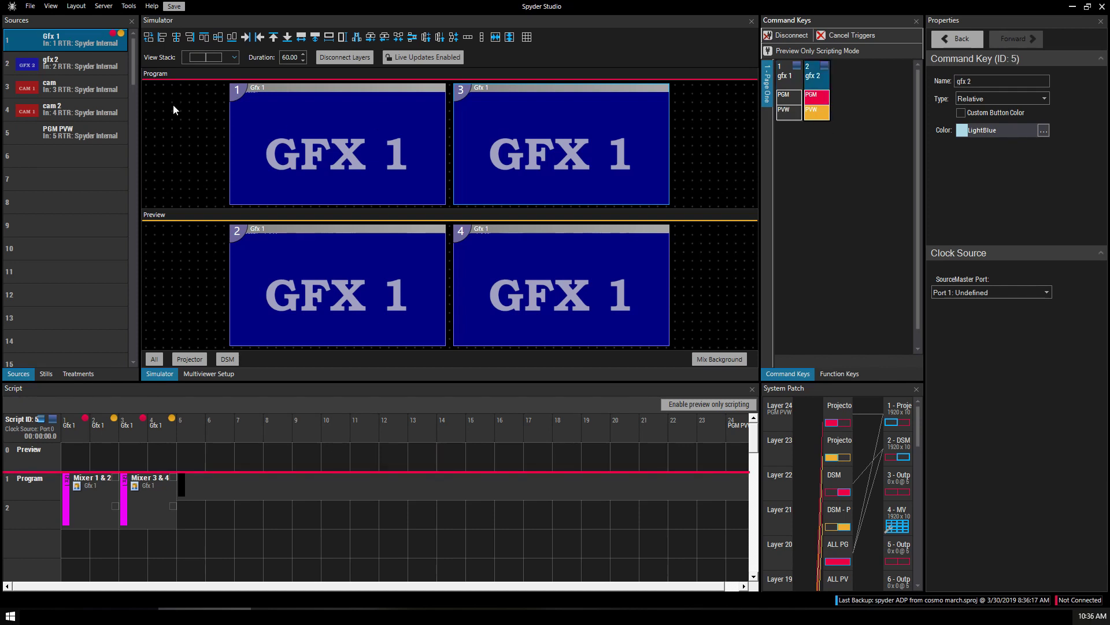
Step: Drop the gfx 2 source onto the Mixer 1 & 2 and Mixer 3 & 4 cues
{"action": "left_click", "coordinate": [54, 61]}
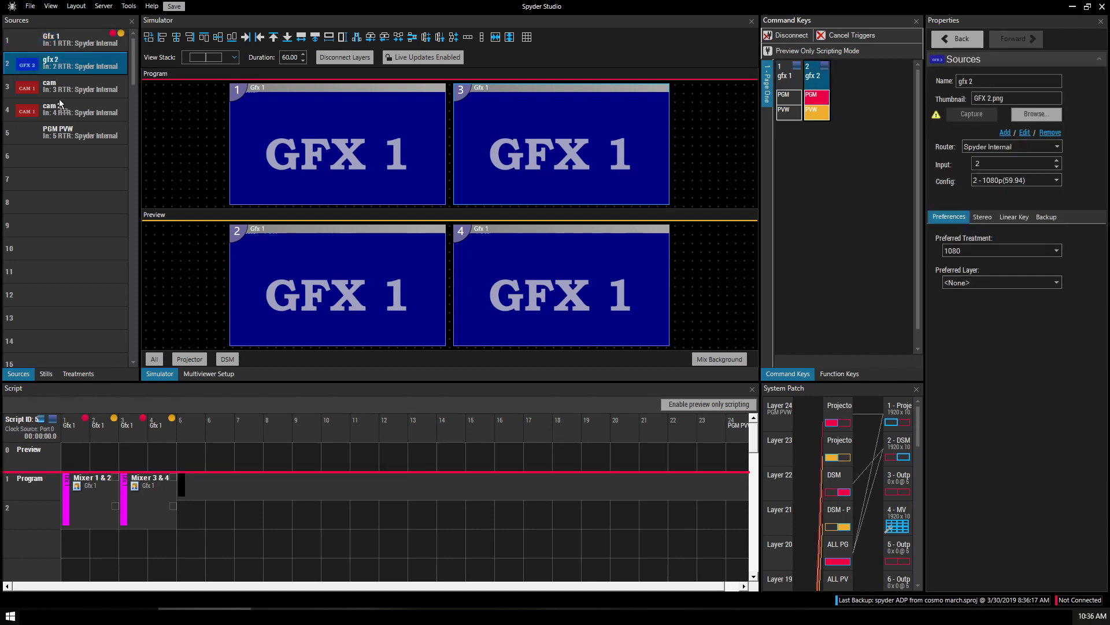
{"action": "left_click_drag", "start_coordinate": [88, 489], "coordinate": [94, 487]}
{"action": "left_click_drag", "start_coordinate": [58, 61], "coordinate": [152, 484]}
Step: Recall gfx 2 then gfx 1 to Preview and Program, ending with gfx 2 on Preview
{"action": "left_click", "coordinate": [813, 113]}
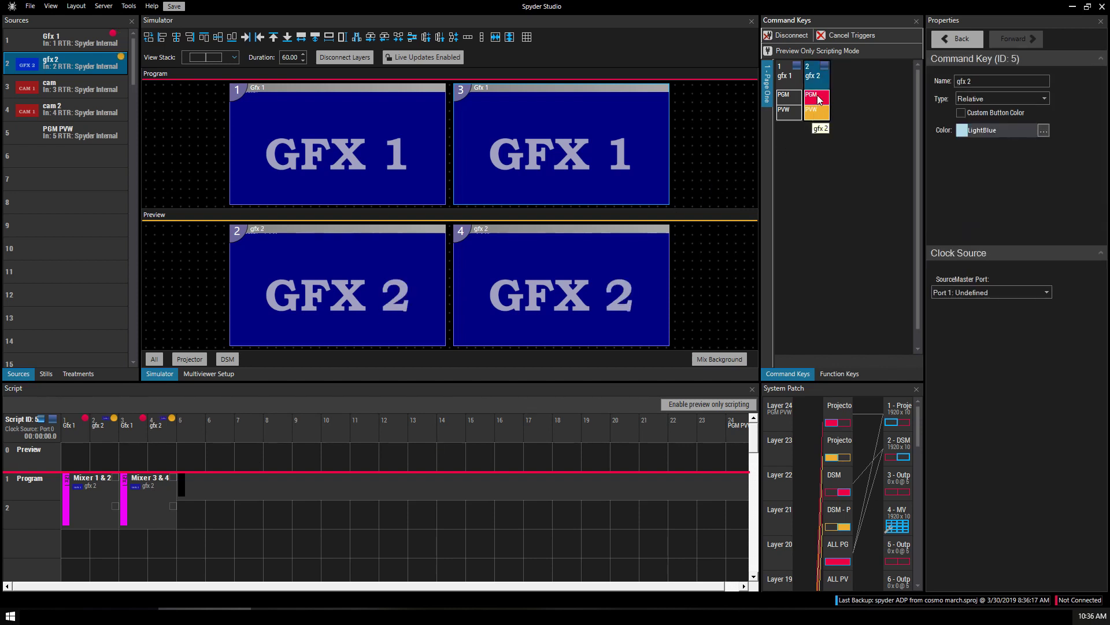
{"action": "left_click", "coordinate": [818, 98]}
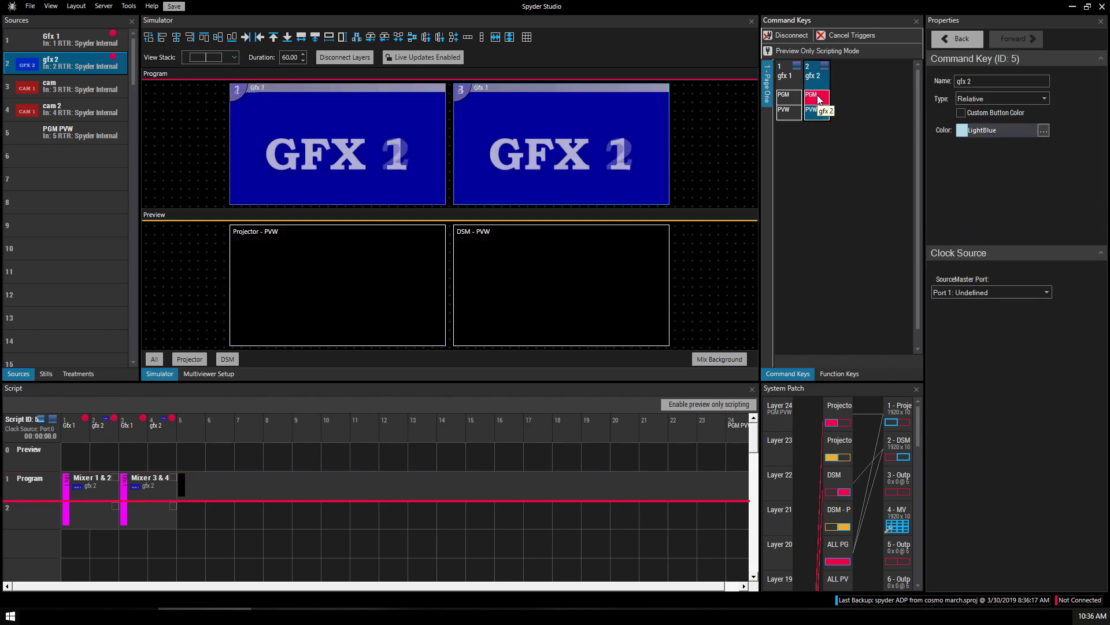
{"action": "left_click", "coordinate": [788, 116]}
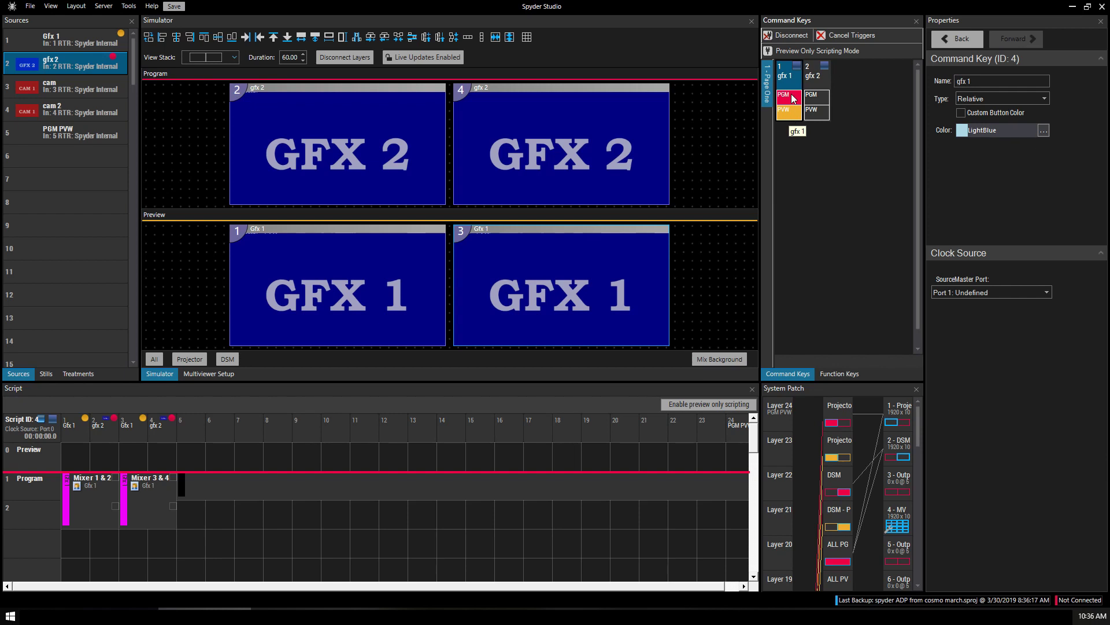
{"action": "left_click", "coordinate": [792, 99]}
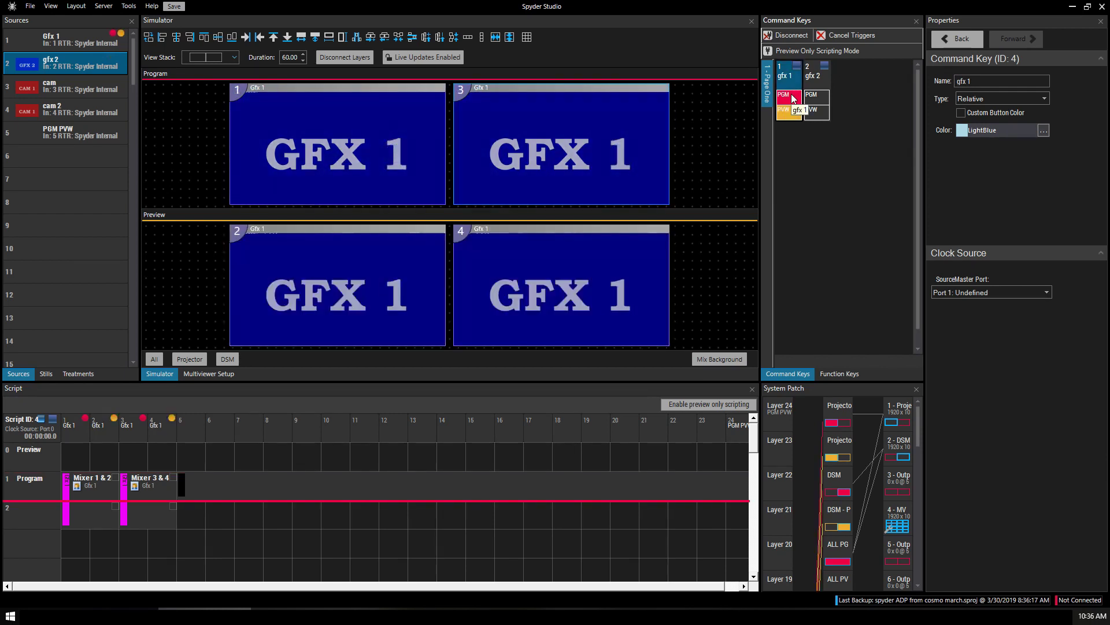
{"action": "left_click", "coordinate": [821, 115]}
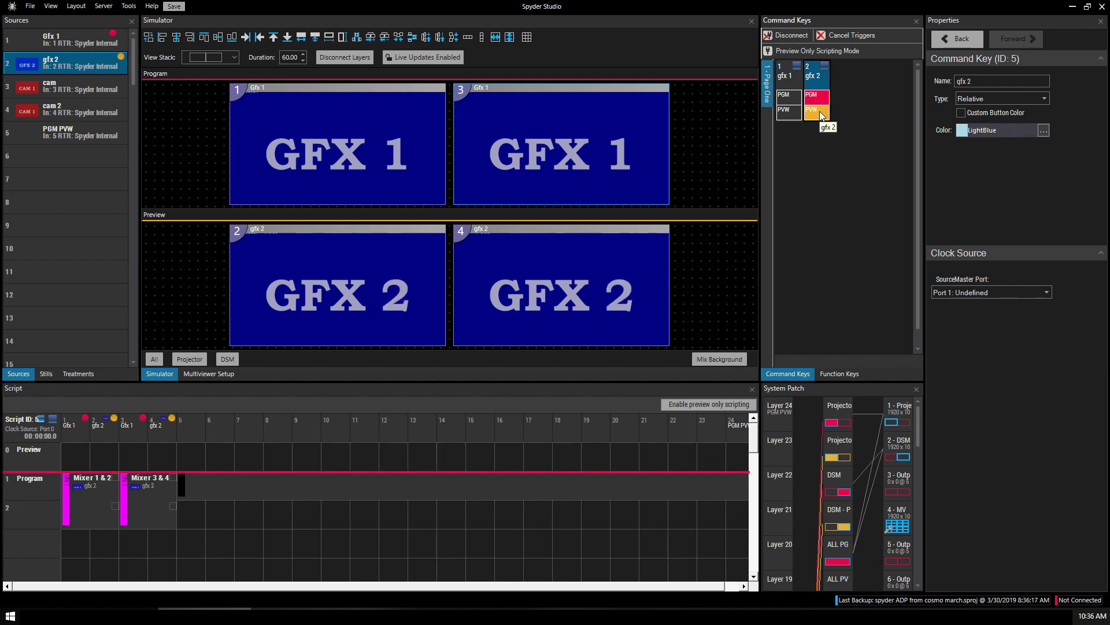
{"action": "left_click", "coordinate": [781, 113]}
{"action": "left_click", "coordinate": [817, 113]}
Step: Copy the gfx 2 key as 'cam 1' and put the cam source on its Mixer 1 & 2 cue
{"action": "left_click_drag", "start_coordinate": [821, 87], "coordinate": [841, 83]}
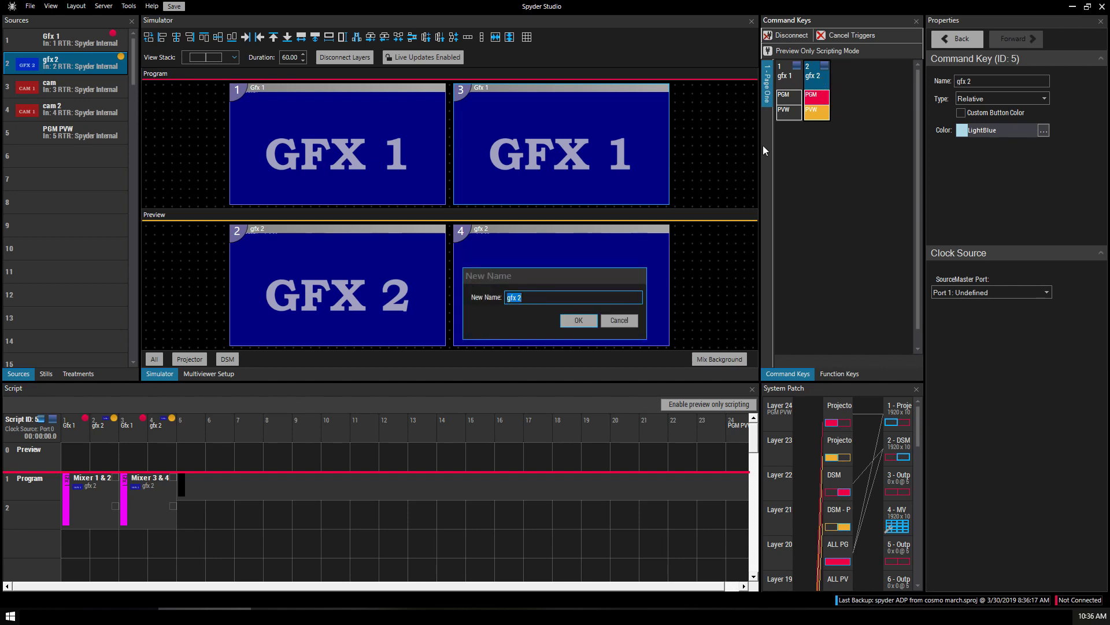
{"action": "type", "text": "cam 1"}
{"action": "key", "text": "Return"}
{"action": "left_click", "coordinate": [852, 113]}
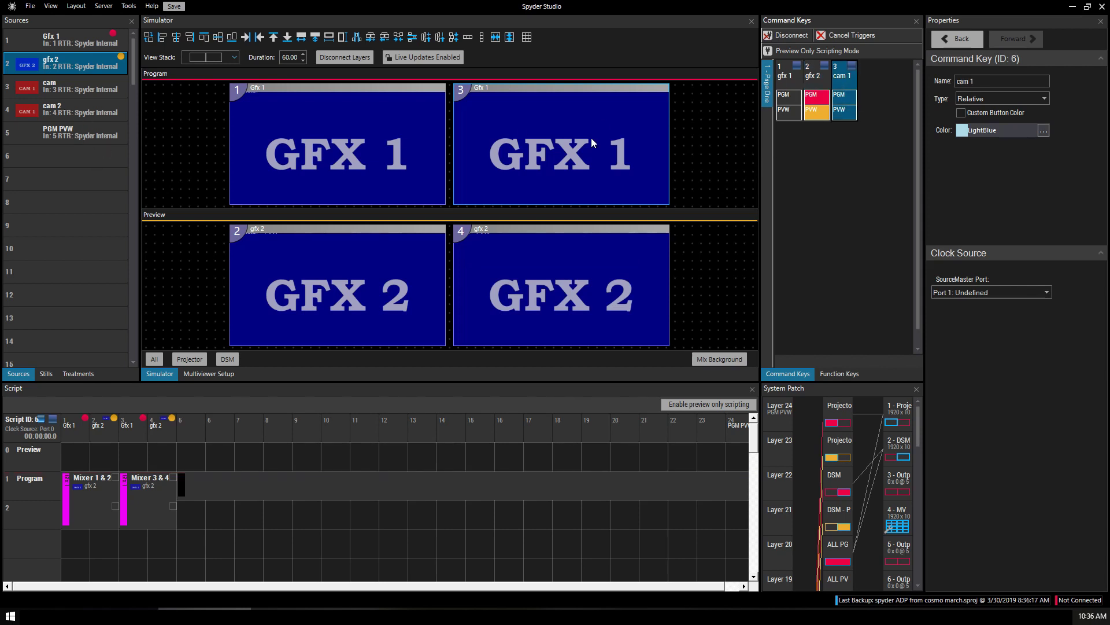
{"action": "left_click", "coordinate": [844, 111]}
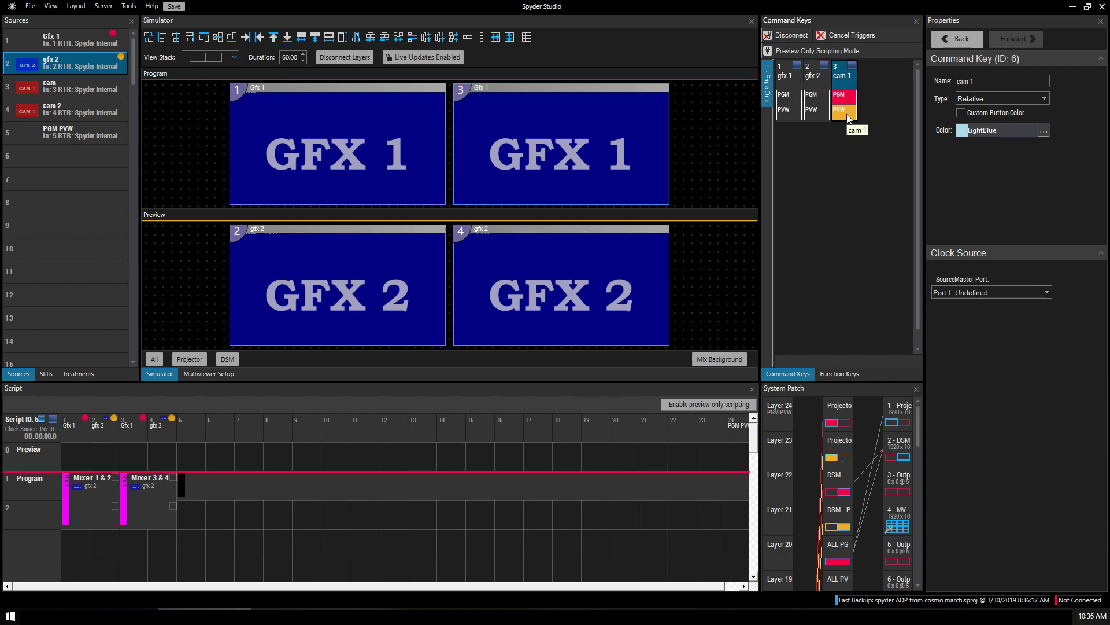
{"action": "left_click", "coordinate": [57, 87]}
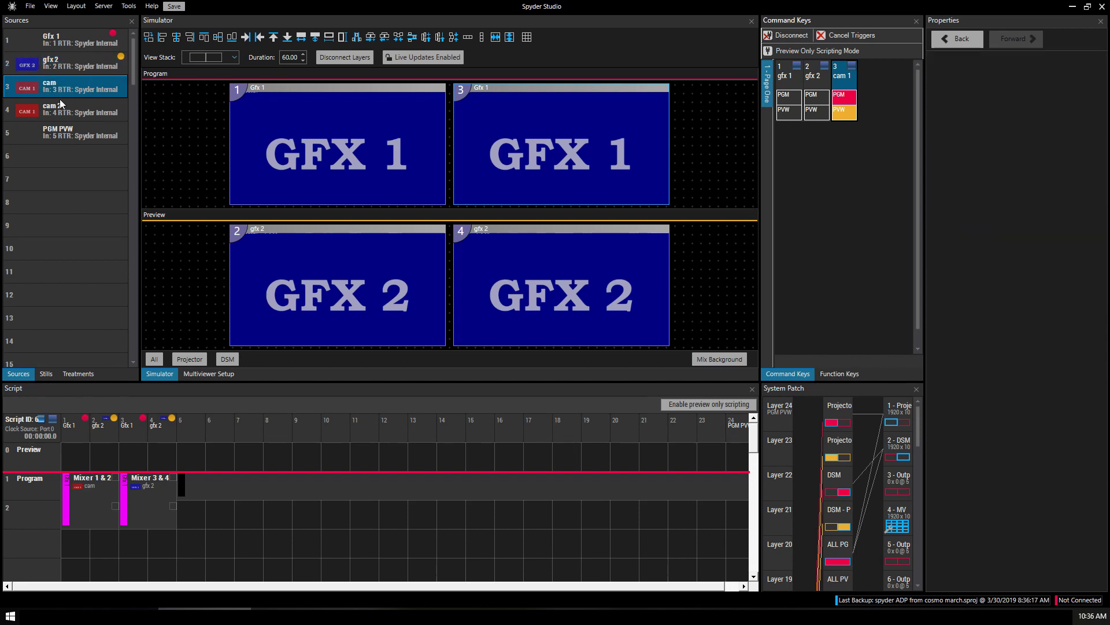
Step: Test the keys by taking cam 1, then gfx 2, then gfx 1 to Program
{"action": "left_click", "coordinate": [845, 103]}
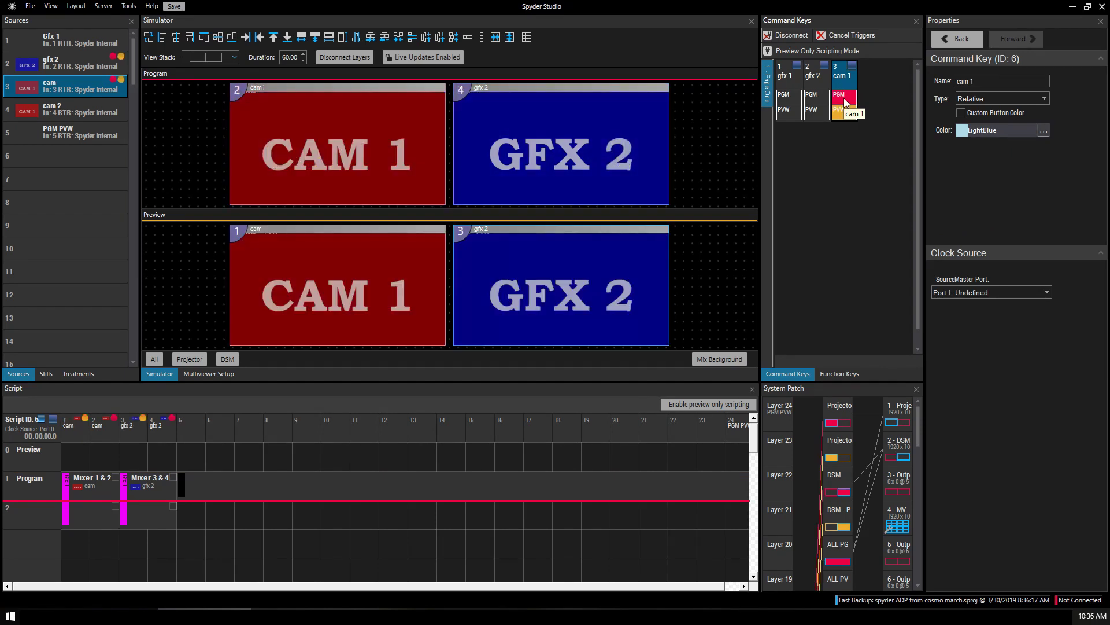
{"action": "left_click", "coordinate": [807, 115]}
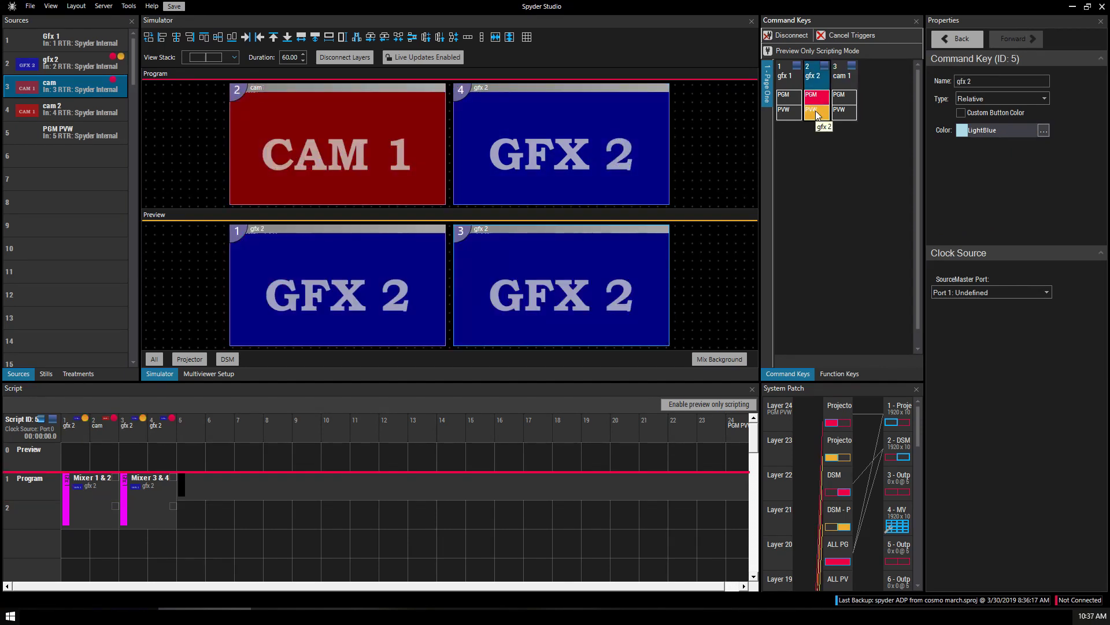
{"action": "left_click", "coordinate": [824, 99]}
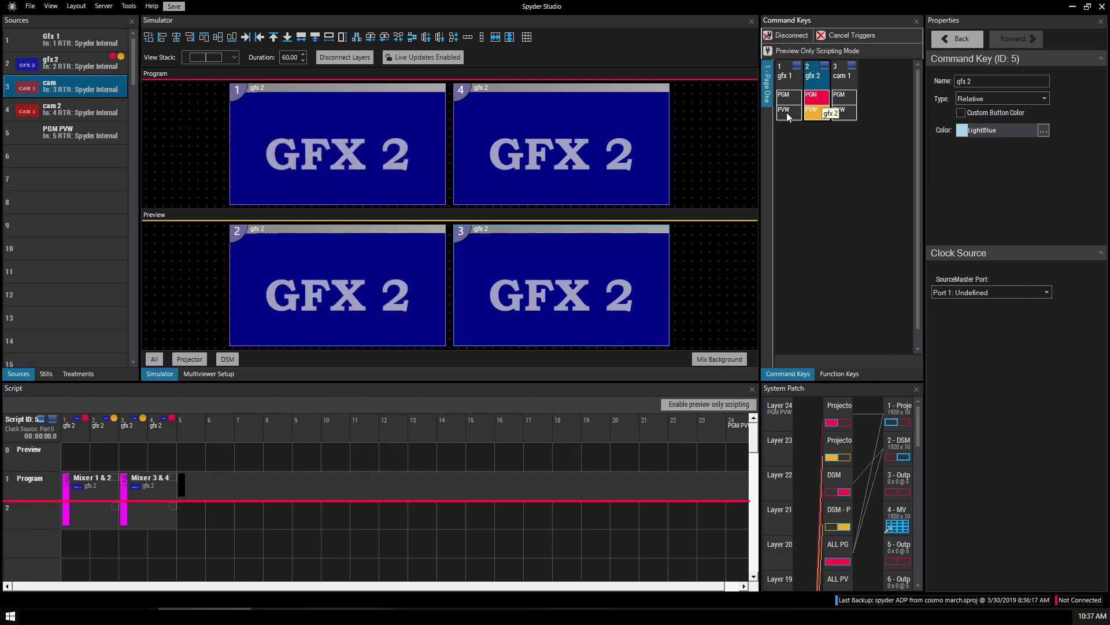
{"action": "left_click", "coordinate": [788, 116]}
{"action": "left_click", "coordinate": [790, 100]}
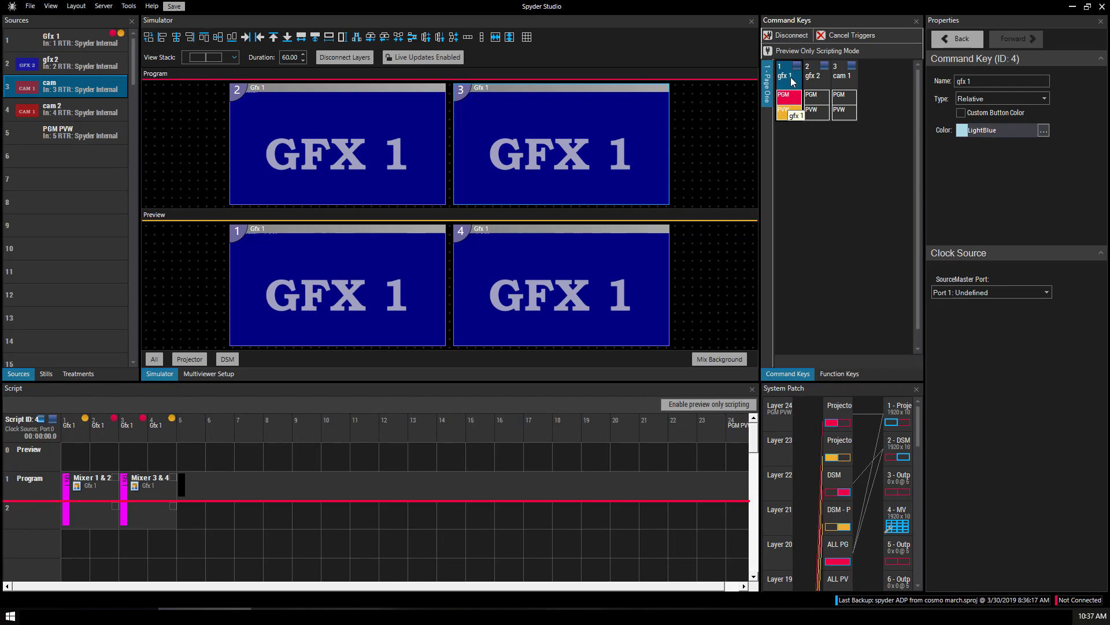
Step: Copy gfx 1 into a new key 'gfx n', load gfx 2 into its Mixer 3 & 4 cue, and take it to Program
{"action": "left_click_drag", "start_coordinate": [790, 134], "coordinate": [791, 134]}
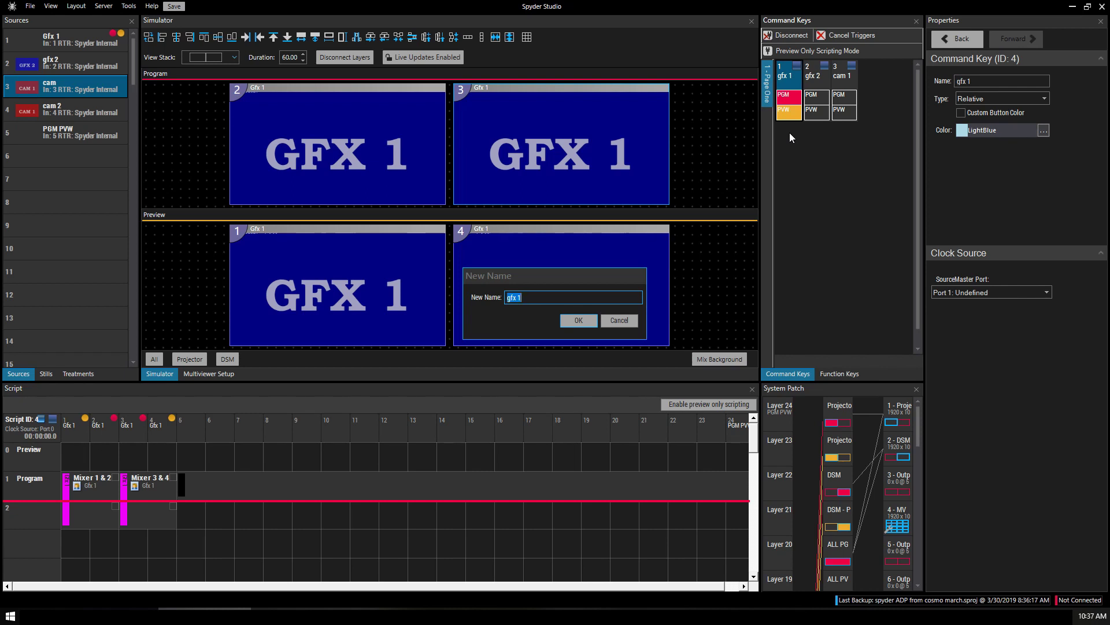
{"action": "type", "text": "gfx n"}
{"action": "key", "text": "Return"}
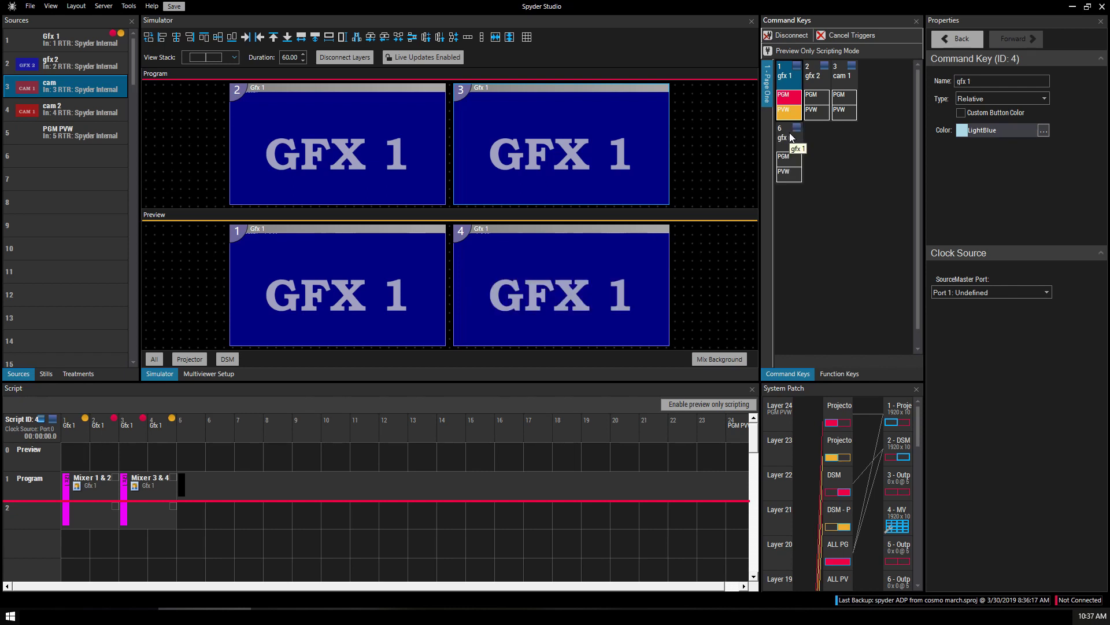
{"action": "left_click", "coordinate": [793, 177]}
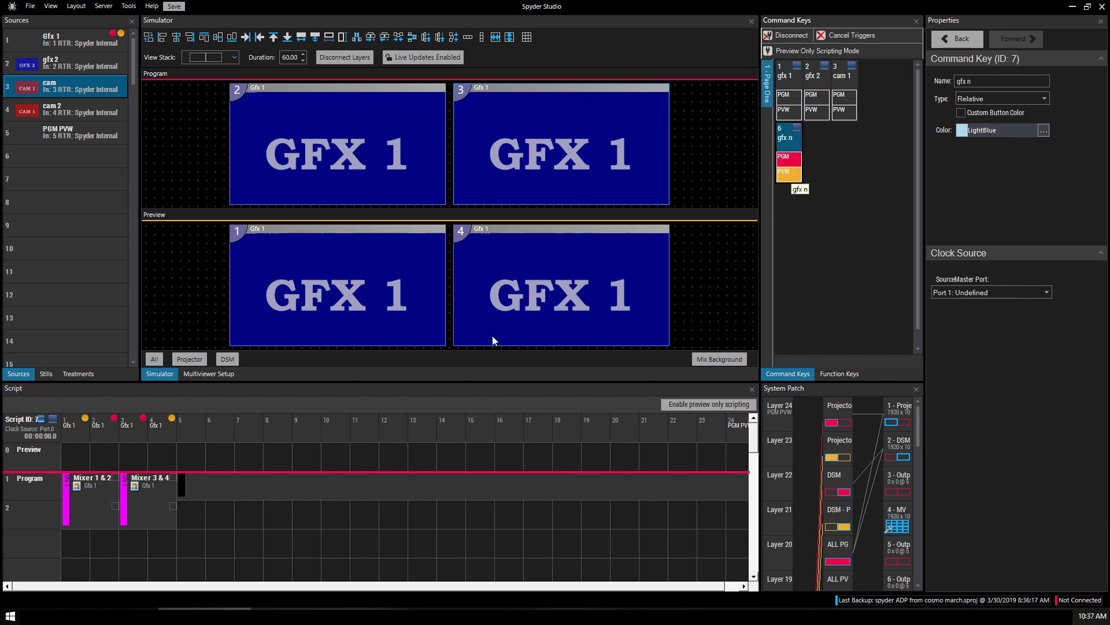
{"action": "left_click_drag", "start_coordinate": [53, 66], "coordinate": [161, 495]}
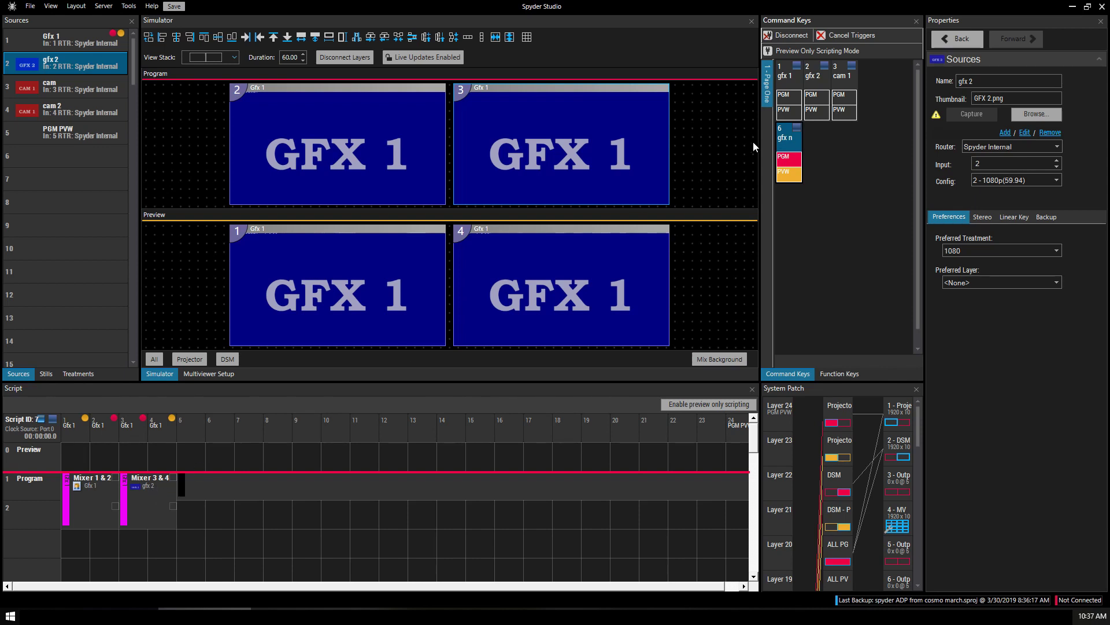
{"action": "left_click", "coordinate": [785, 176]}
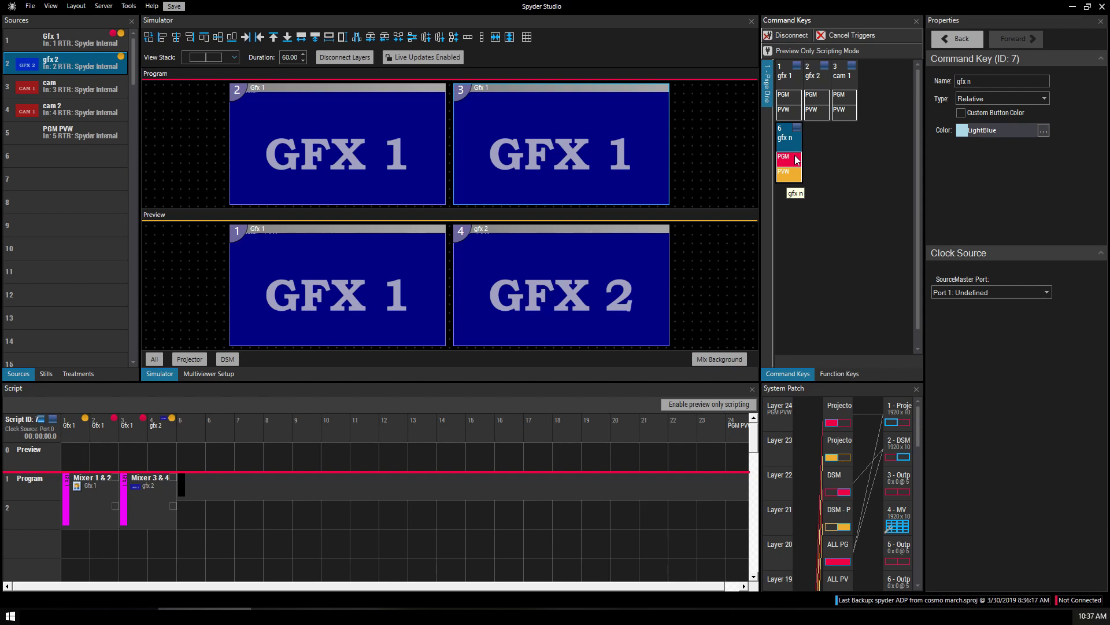
{"action": "left_click", "coordinate": [797, 160]}
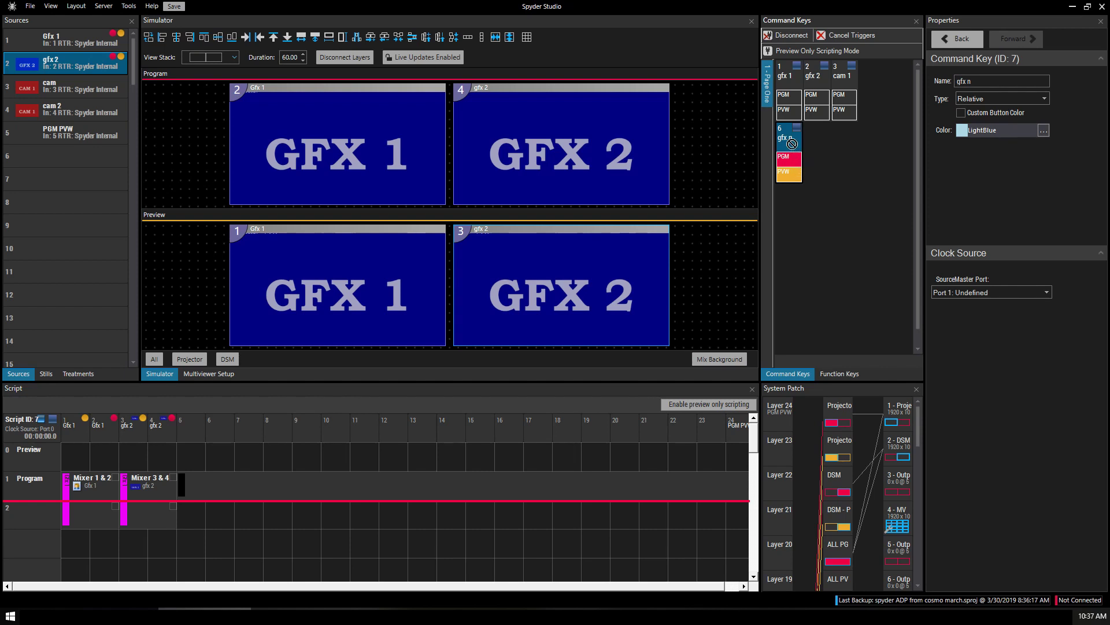
Step: Duplicate gfx n as a key named 'cam no' and load the cam source into its Mixer 1 & 2 cue
{"action": "double_click", "coordinate": [793, 141]}
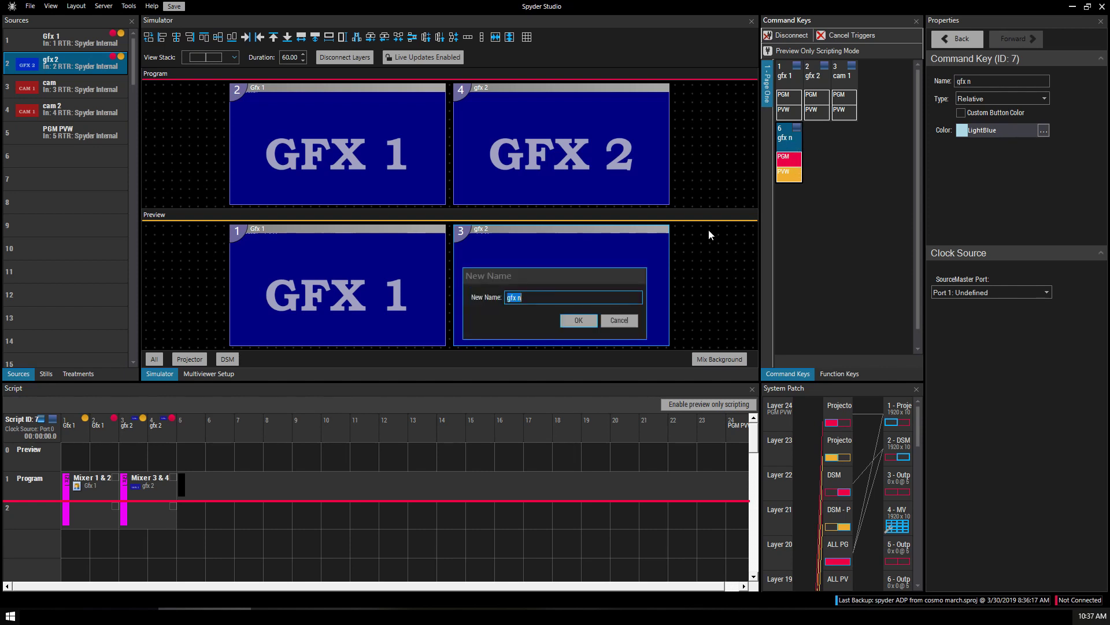
{"action": "type", "text": "cam gf"}
{"action": "key", "text": "BackSpace"}
{"action": "key", "text": "BackSpace"}
{"action": "type", "text": "no"}
{"action": "key", "text": "Return"}
{"action": "left_click", "coordinate": [818, 167]}
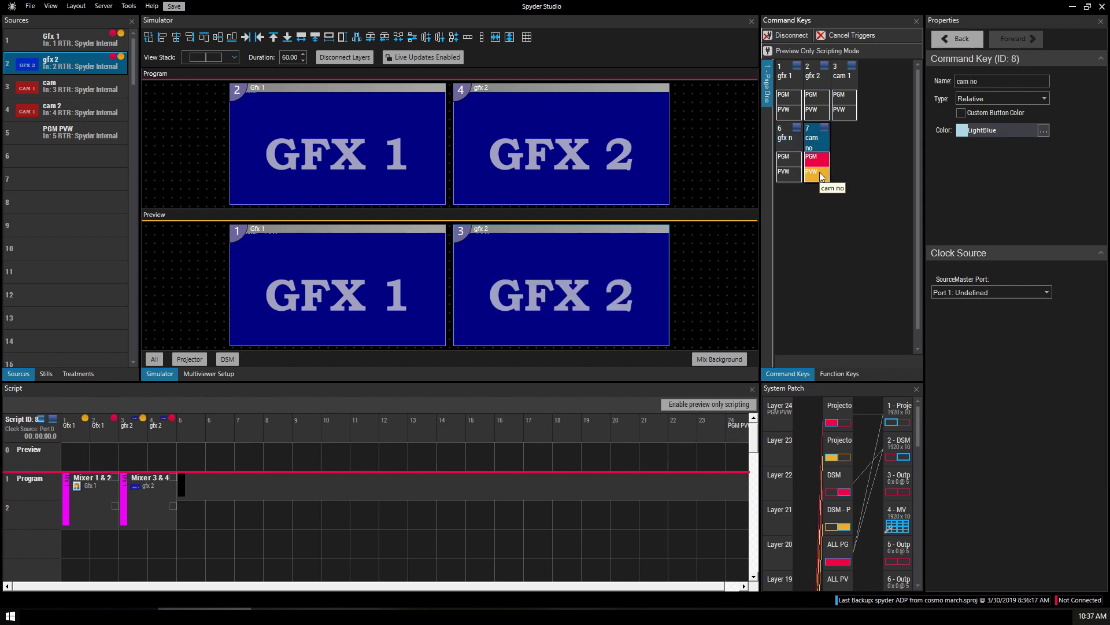
{"action": "left_click", "coordinate": [60, 87]}
{"action": "left_click_drag", "start_coordinate": [127, 393], "coordinate": [90, 492]}
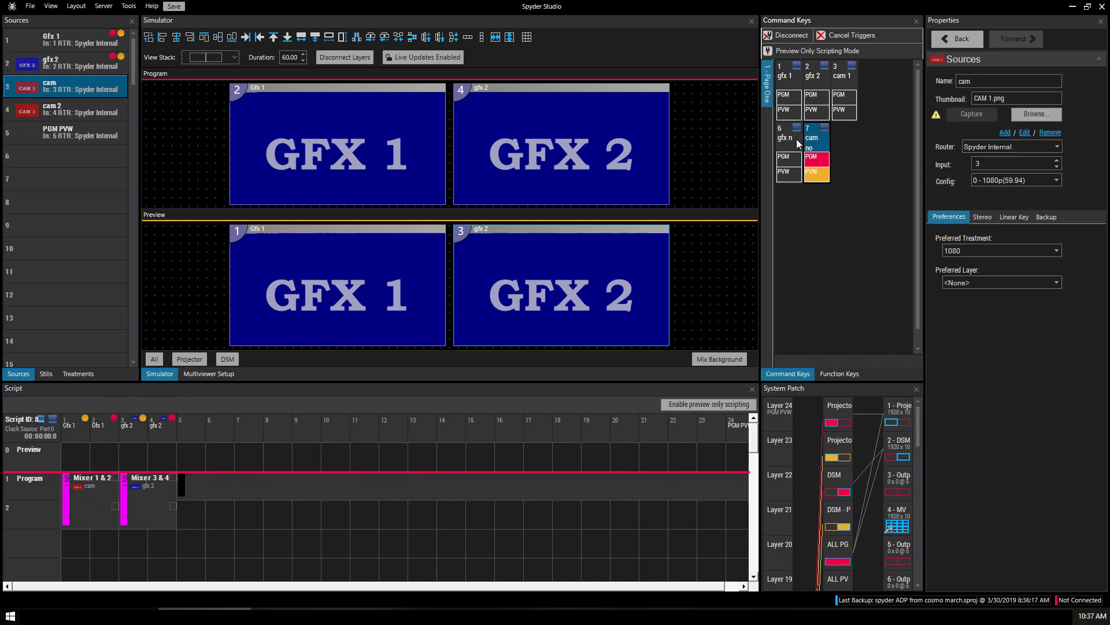
Step: Preview the gfx 1, gfx 2, gfx n and cam no command keys in turn
{"action": "left_click", "coordinate": [790, 110]}
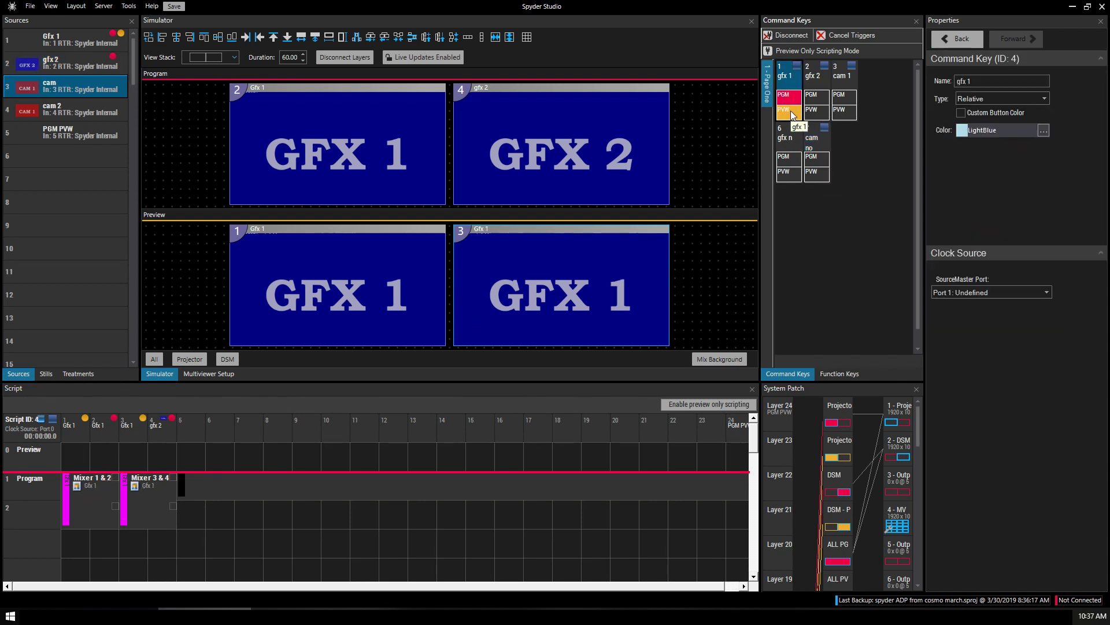
{"action": "left_click", "coordinate": [821, 114]}
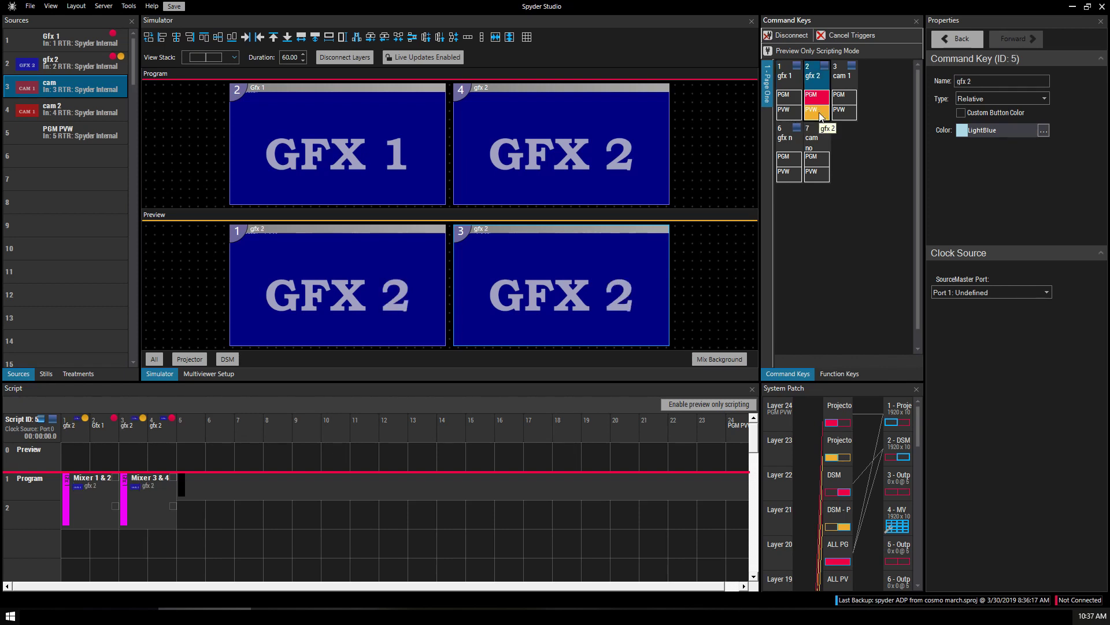
{"action": "left_click", "coordinate": [788, 173]}
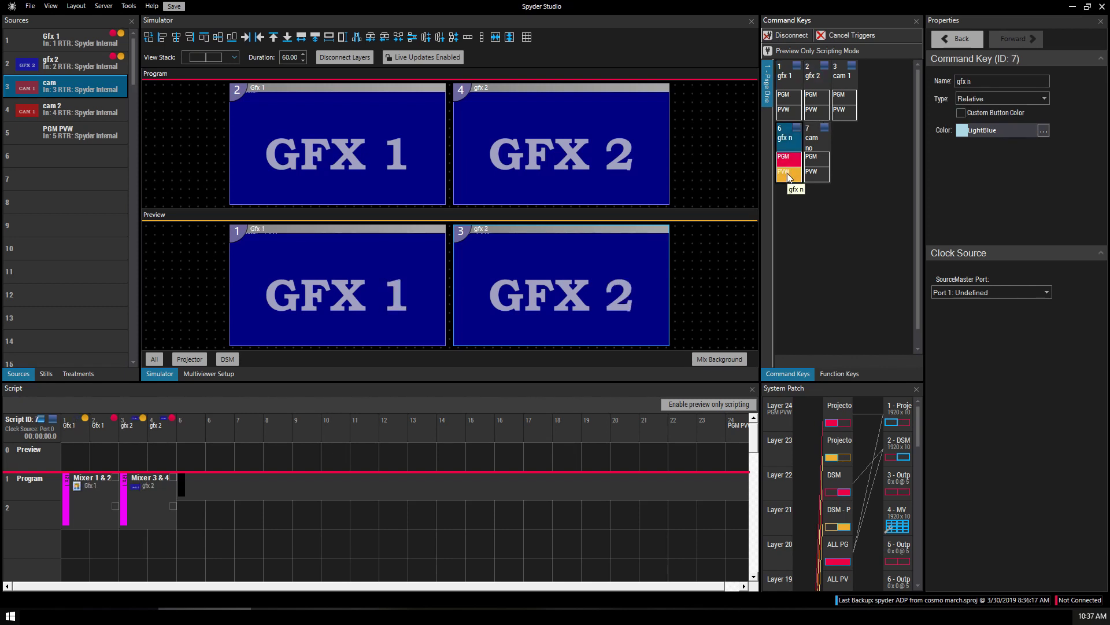
{"action": "left_click", "coordinate": [816, 173]}
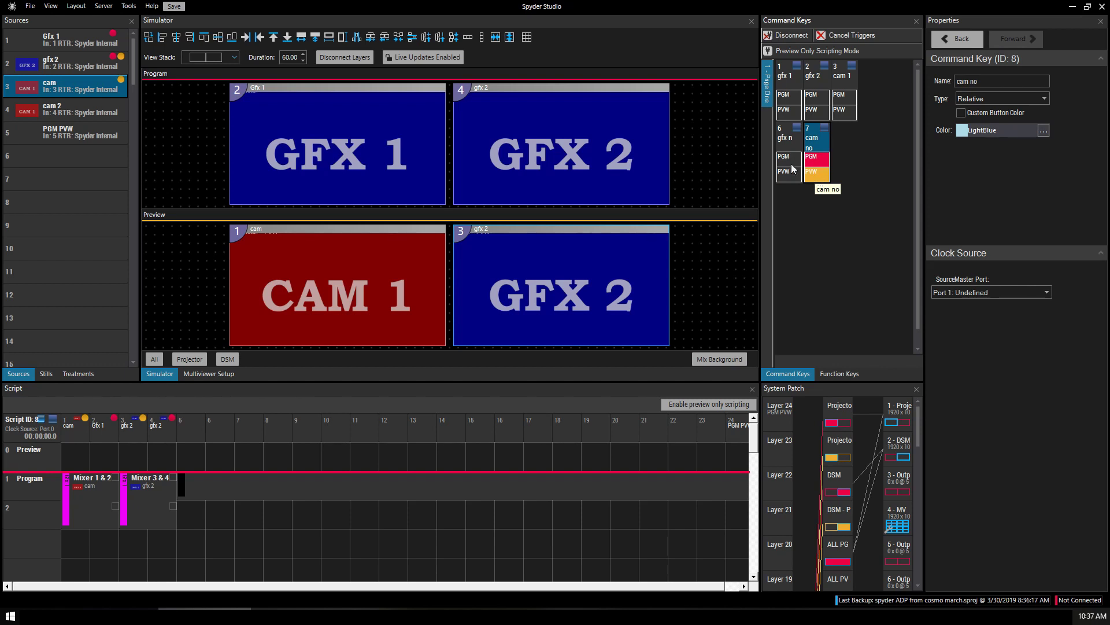
Step: Take cam no, then gfx n, to Program, and finish by previewing gfx 1
{"action": "left_click", "coordinate": [814, 165]}
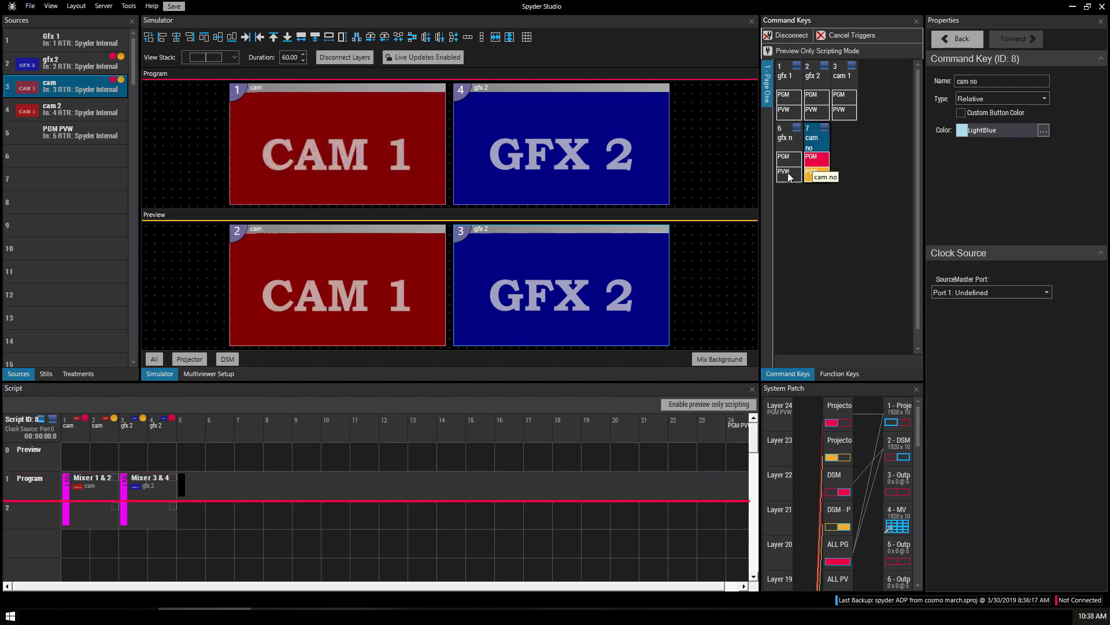
{"action": "left_click", "coordinate": [789, 171]}
{"action": "left_click", "coordinate": [791, 161]}
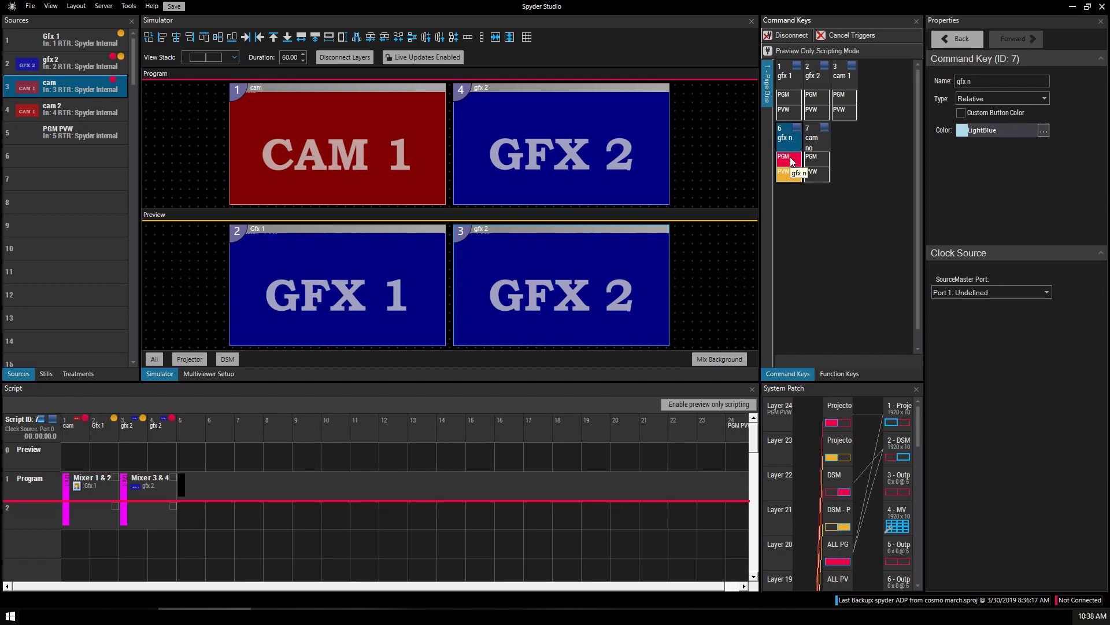
{"action": "left_click", "coordinate": [792, 110]}
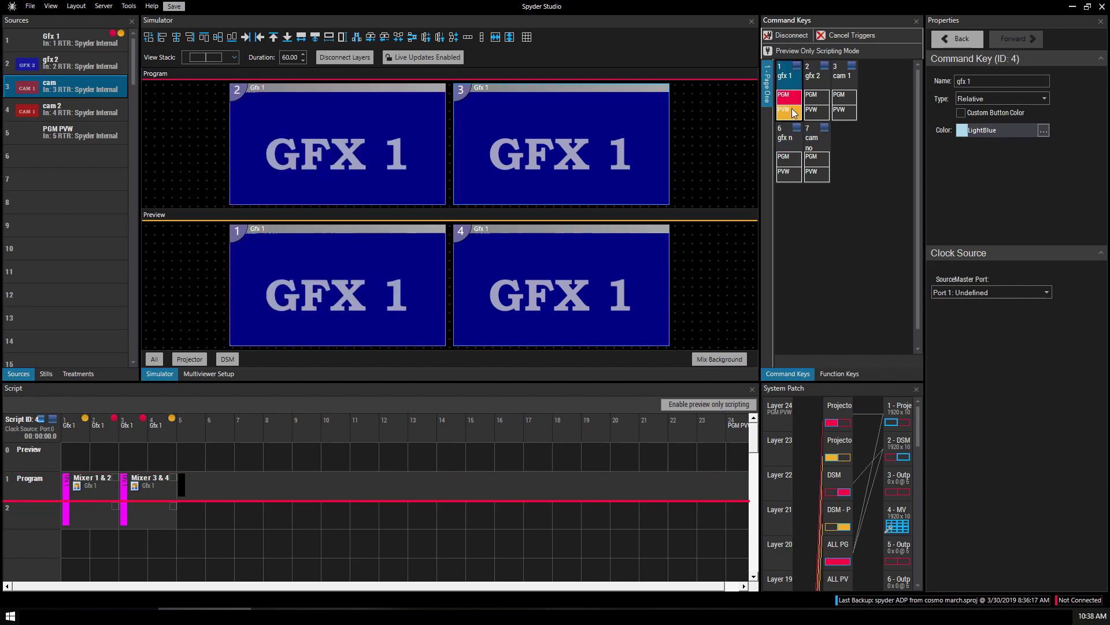